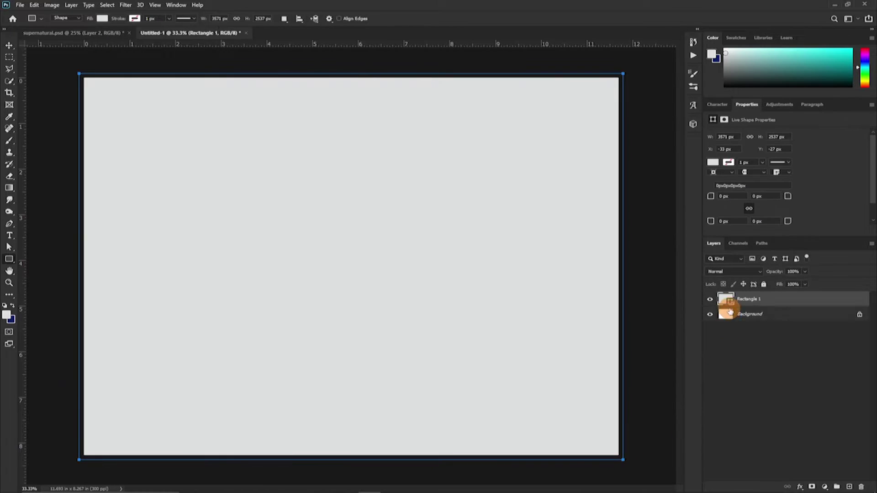
# Fill Rectangle 1 with a near-black colour.
pyautogui.doubleClick(724, 300)
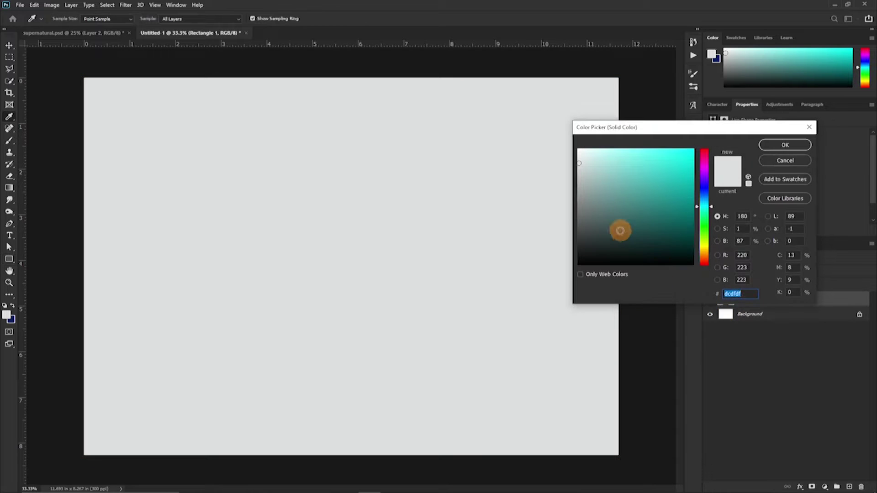
pyautogui.write('111111262626')
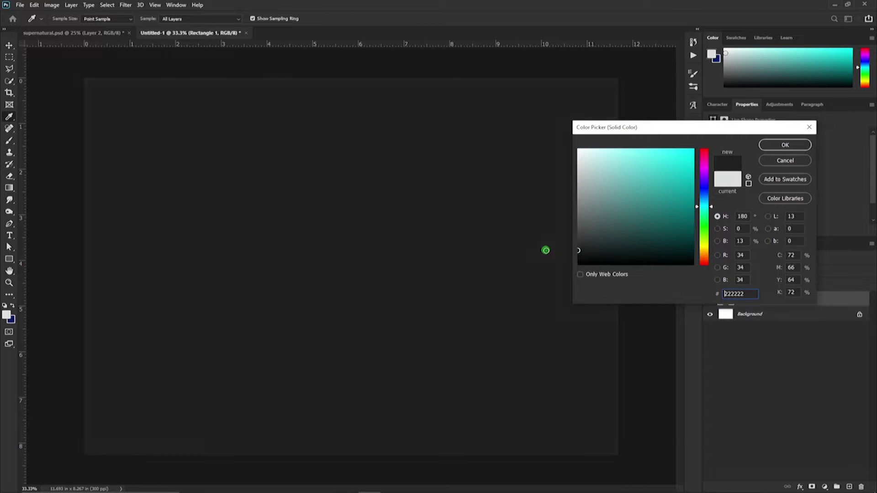
pyautogui.click(793, 145)
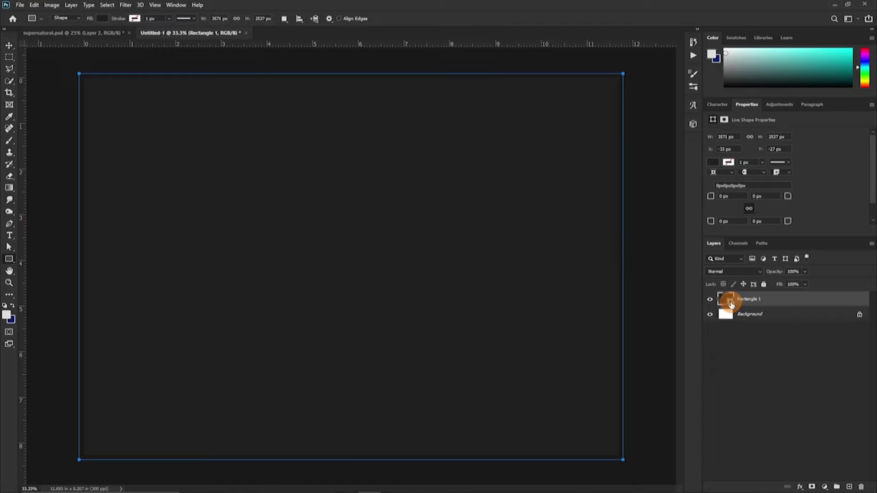
# Refill Rectangle 1 with very dark teal, hex 001f25.
pyautogui.doubleClick(705, 301)
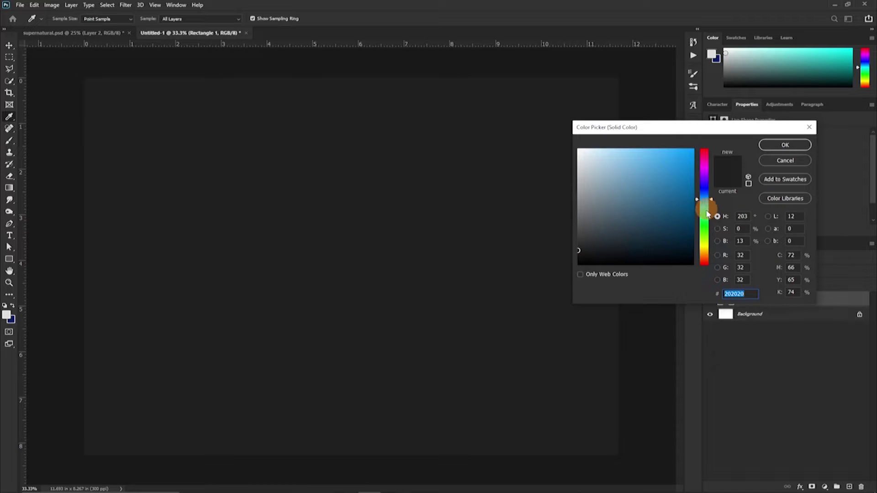
pyautogui.moveTo(705, 204); pyautogui.dragTo(705, 207)
pyautogui.moveTo(691, 235); pyautogui.dragTo(695, 247)
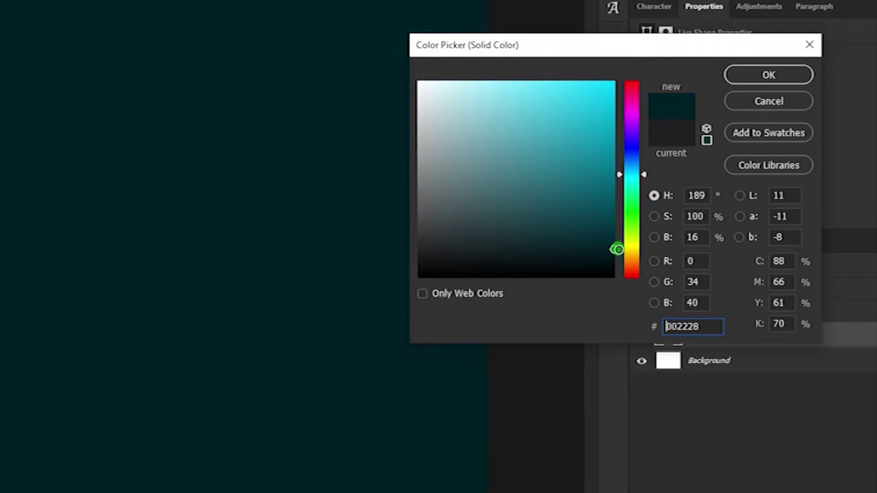
pyautogui.moveTo(617, 250); pyautogui.dragTo(613, 249)
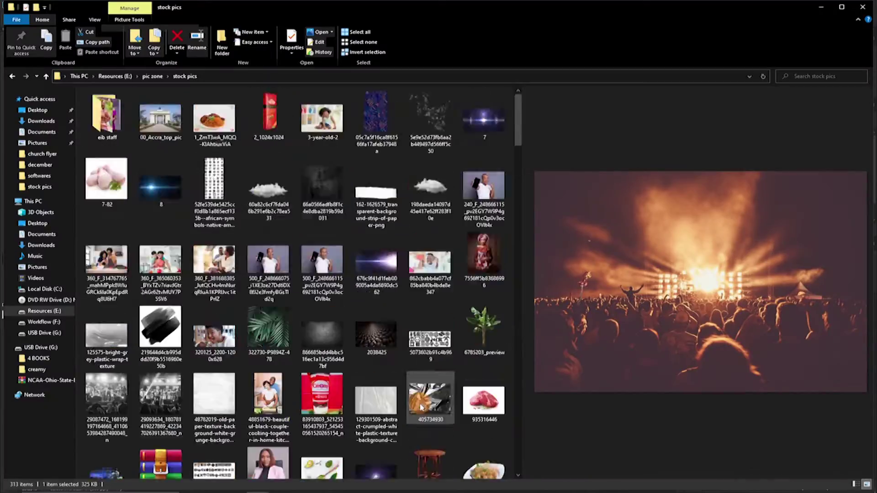
pyautogui.moveTo(518, 112); pyautogui.dragTo(521, 148)
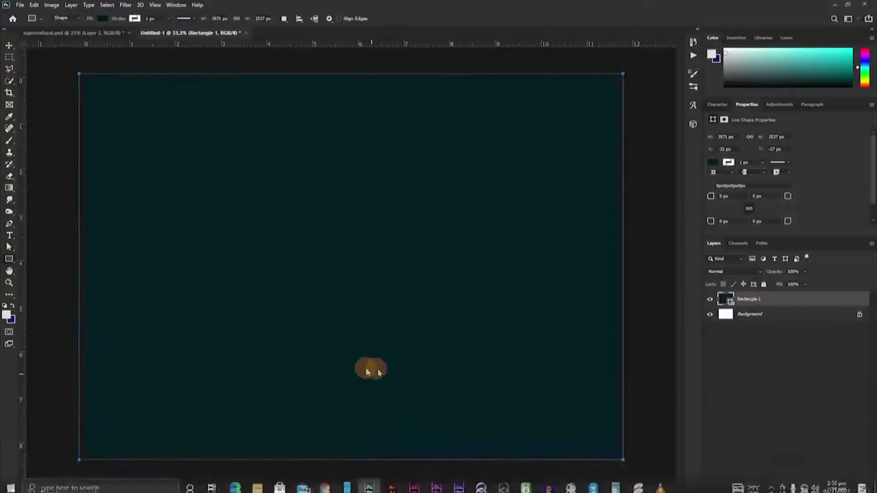
# Place and resize the audience photo, then shift it up and right.
pyautogui.moveTo(368, 372); pyautogui.dragTo(369, 371)
pyautogui.moveTo(619, 89); pyautogui.dragTo(619, 75)
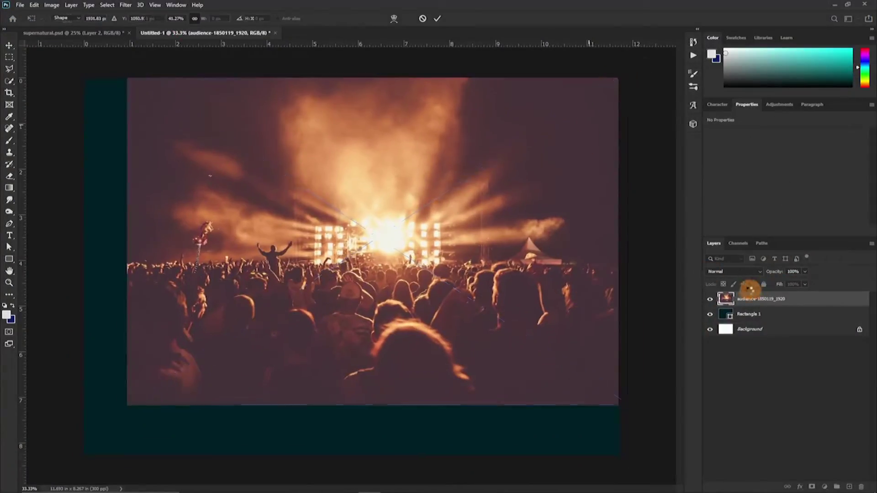
pyautogui.press('Return')
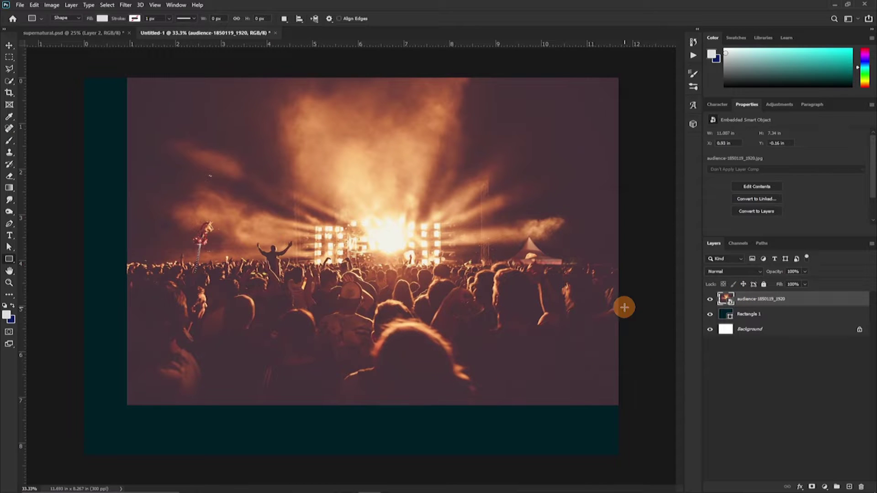
pyautogui.moveTo(536, 179); pyautogui.dragTo(532, 182)
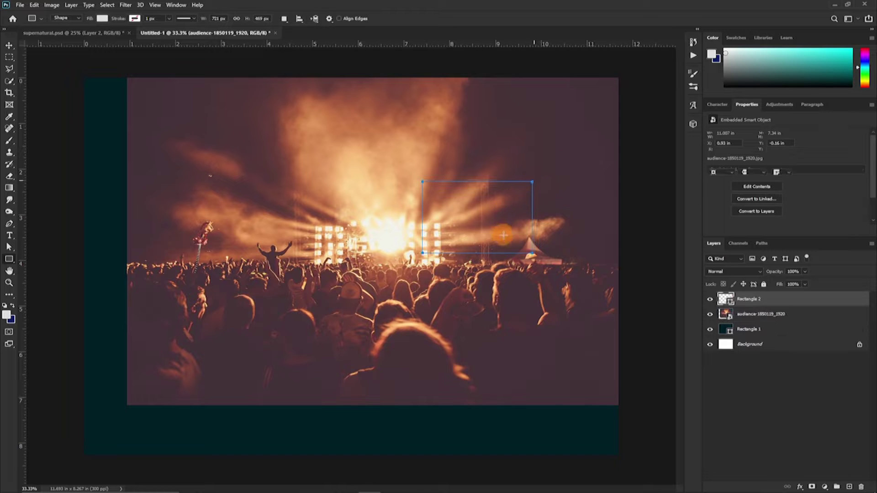
pyautogui.hotkey('ctrl', 'z')
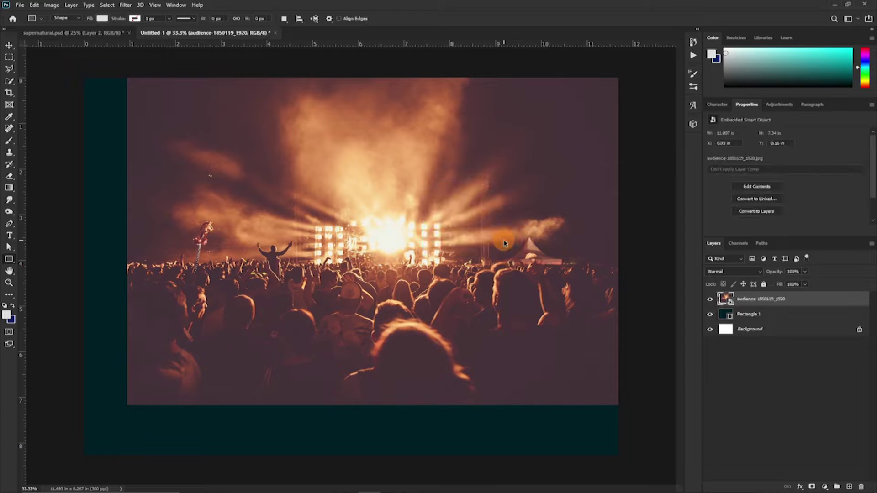
pyautogui.hotkey('ctrl', 'shift', 'z')
pyautogui.hotkey('ctrl', 'z')
pyautogui.press('v')
pyautogui.moveTo(424, 236); pyautogui.dragTo(452, 211)
# Apply a Gaussian Blur of 19.4 pixels to the photo as a smart filter.
pyautogui.click(126, 5)
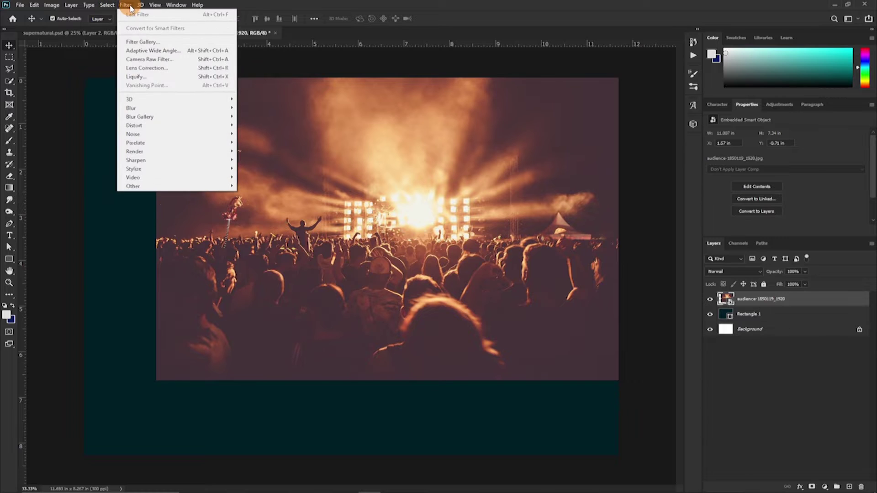
pyautogui.moveTo(143, 108)
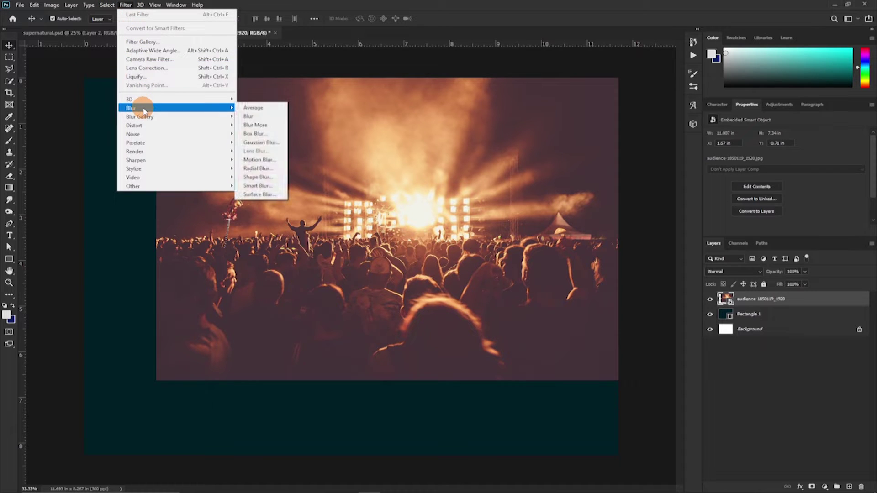
pyautogui.click(262, 143)
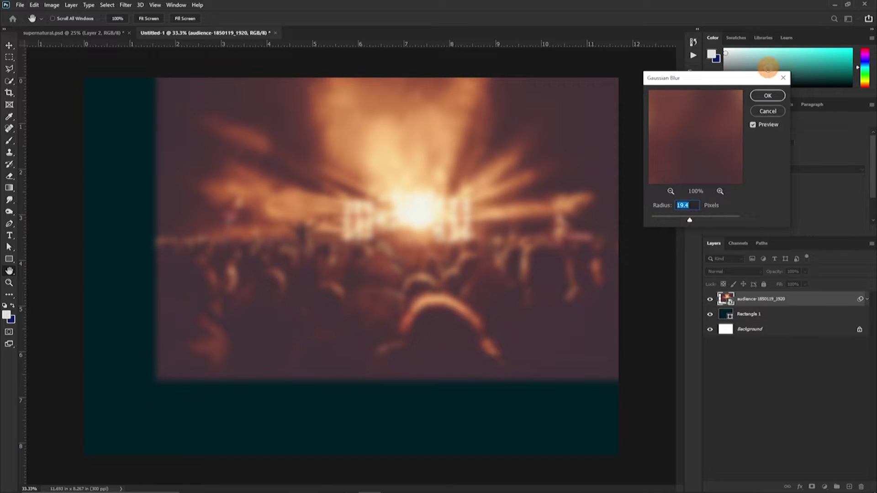
pyautogui.click(769, 97)
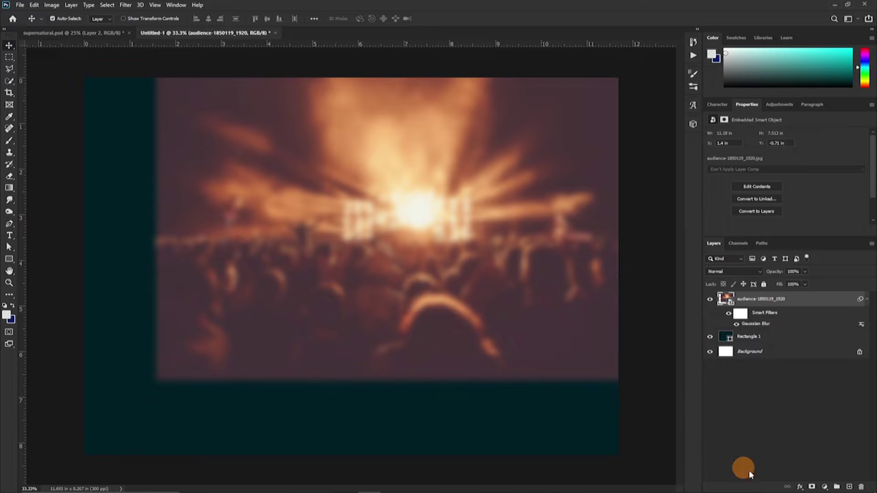
# Add a layer mask and paint the photo's left and lower areas into the teal.
pyautogui.click(815, 484)
pyautogui.press('b')
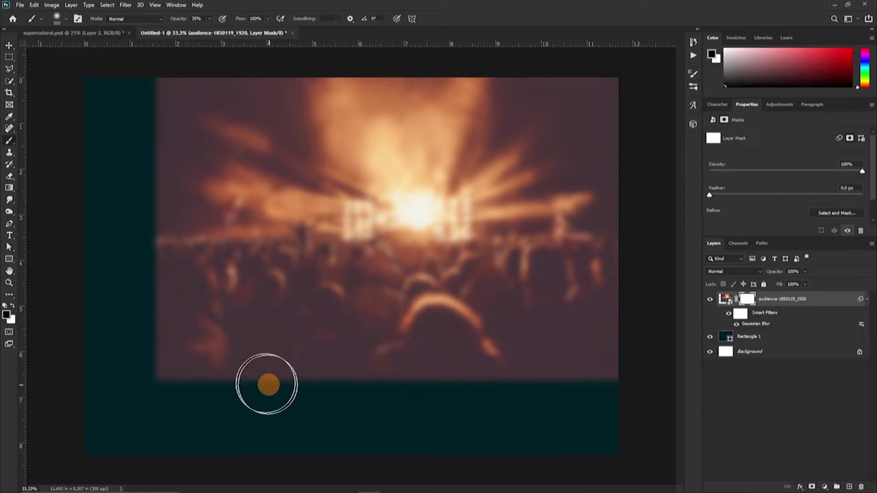
pyautogui.moveTo(40, 362)
pyautogui.mouseDown()
pyautogui.moveTo(117, 308)
pyautogui.moveTo(185, 394)
pyautogui.moveTo(155, 335)
pyautogui.mouseUp()
pyautogui.press(']')
pyautogui.press(']')
pyautogui.press(']')
pyautogui.press(']')
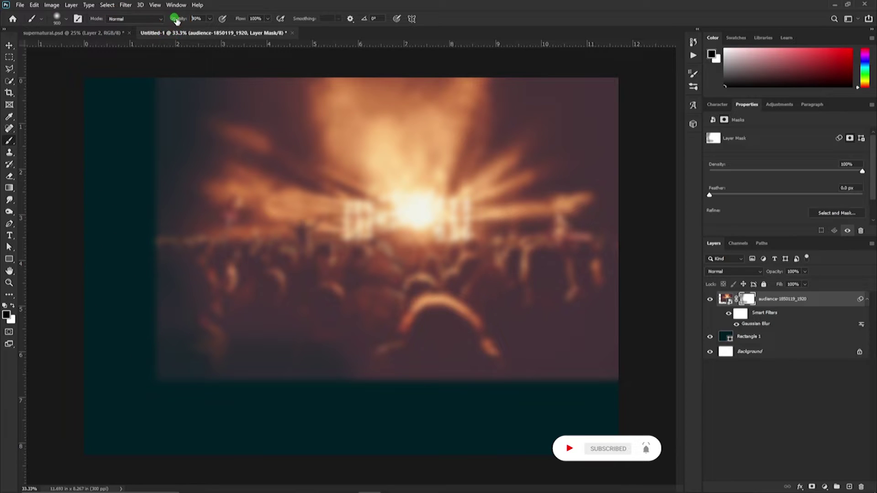
pyautogui.moveTo(176, 21); pyautogui.dragTo(157, 86)
pyautogui.moveTo(127, 243)
pyautogui.mouseDown()
pyautogui.moveTo(92, 469)
pyautogui.moveTo(594, 364)
pyautogui.moveTo(366, 475)
pyautogui.moveTo(61, 404)
pyautogui.moveTo(75, 325)
pyautogui.moveTo(207, 190)
pyautogui.moveTo(171, 297)
pyautogui.mouseUp()
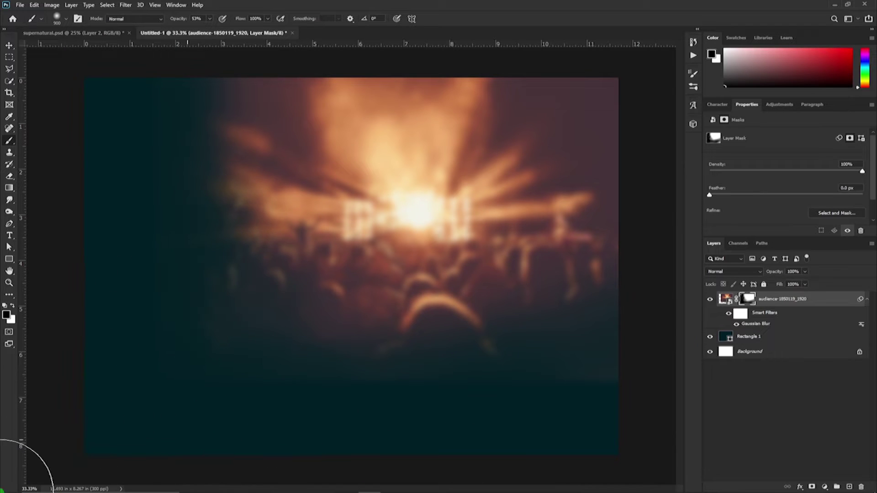
pyautogui.press(']')
pyautogui.press(']')
pyautogui.press(']')
pyautogui.moveTo(178, 19); pyautogui.dragTo(157, 24)
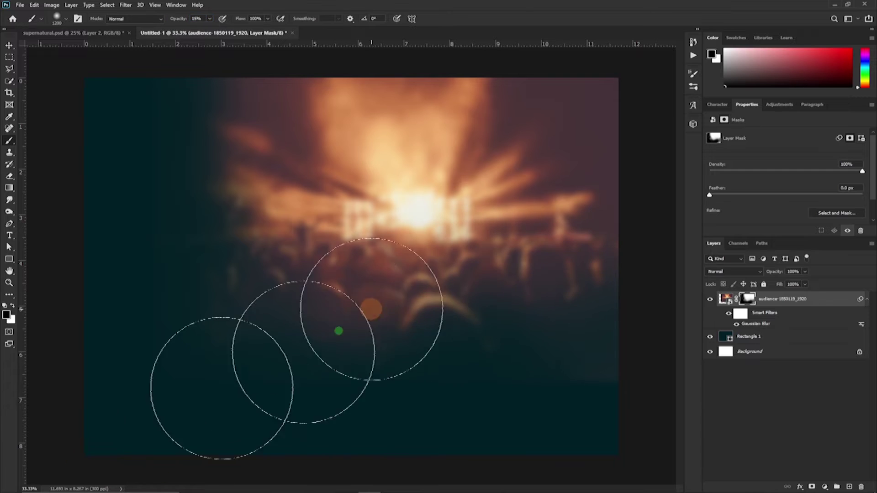
# Set the photo to Lighter Color blending at 75% opacity and nudge it up-right.
pyautogui.press('v')
pyautogui.click(733, 271)
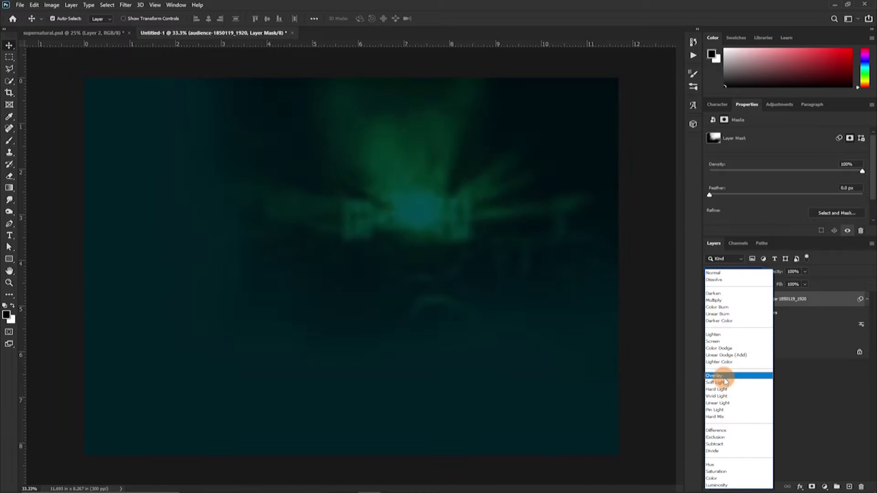
pyautogui.click(719, 361)
pyautogui.click(575, 387)
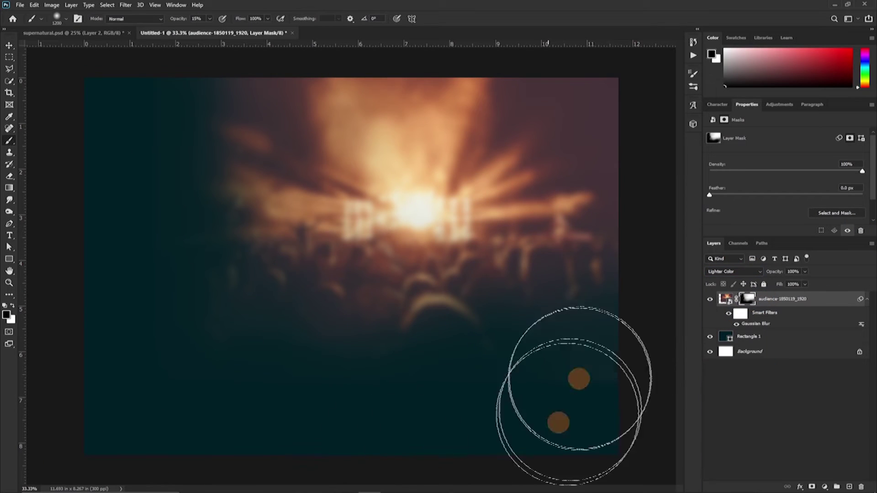
pyautogui.click(775, 318)
pyautogui.press('7')
pyautogui.press('5')
pyautogui.moveTo(255, 89); pyautogui.dragTo(291, 66)
# Increase the Gaussian Blur radius on the photo.
pyautogui.click(122, 10)
pyautogui.click(748, 327)
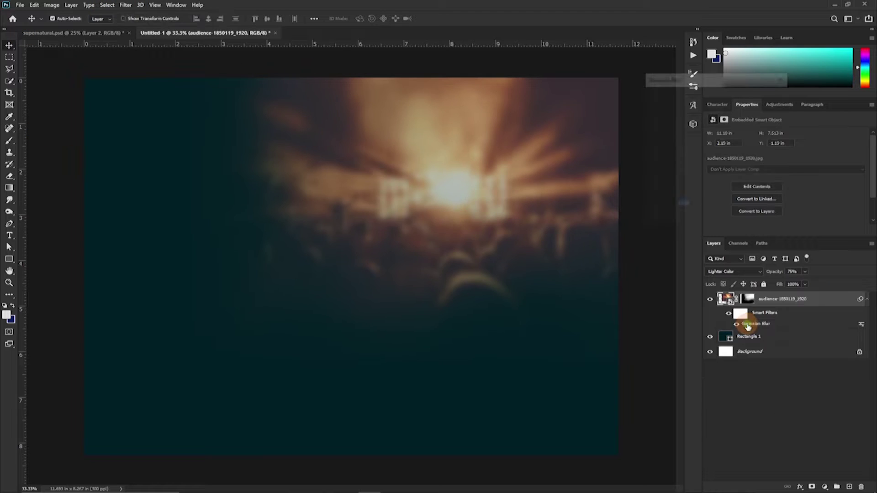
pyautogui.click(695, 221)
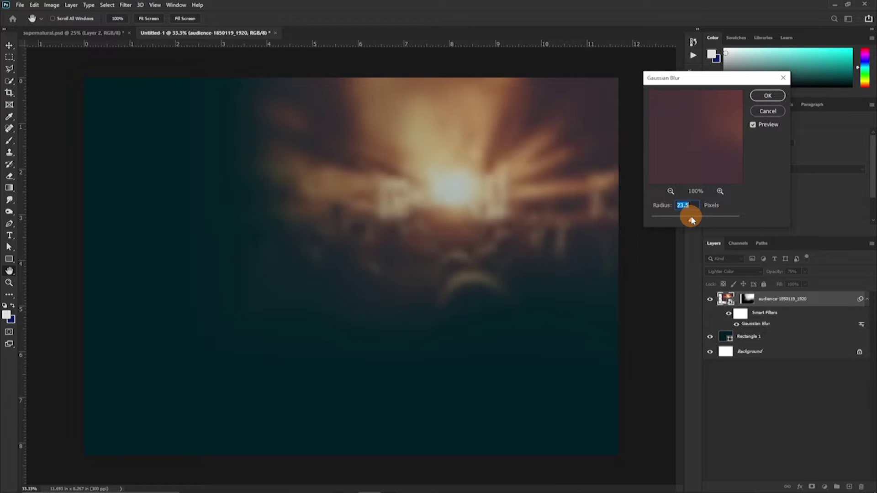
pyautogui.click(768, 95)
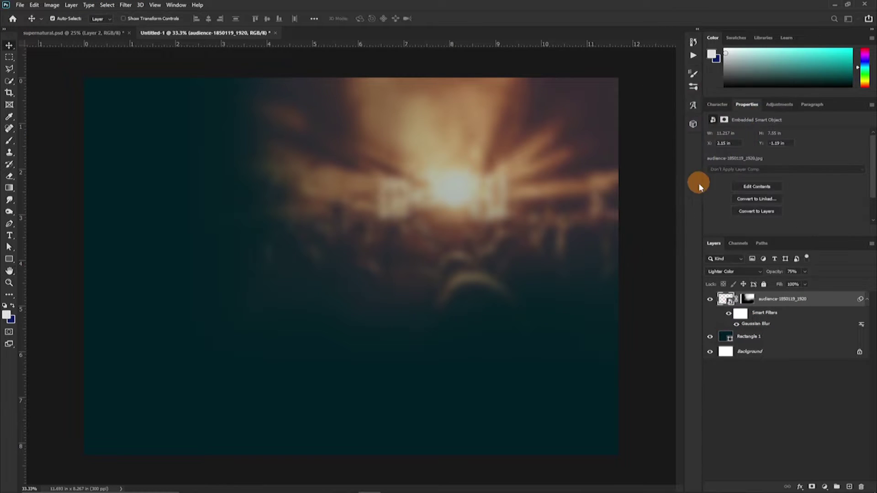
pyautogui.moveTo(449, 489)
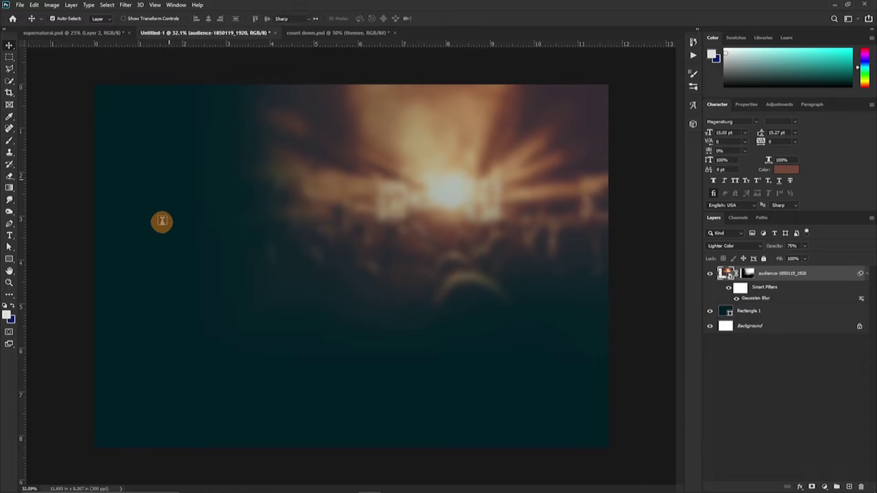
# Type 'Menim Nyame' on the left, fix a letter, and break Nyame onto a second line.
pyautogui.press('t')
pyautogui.click(357, 317)
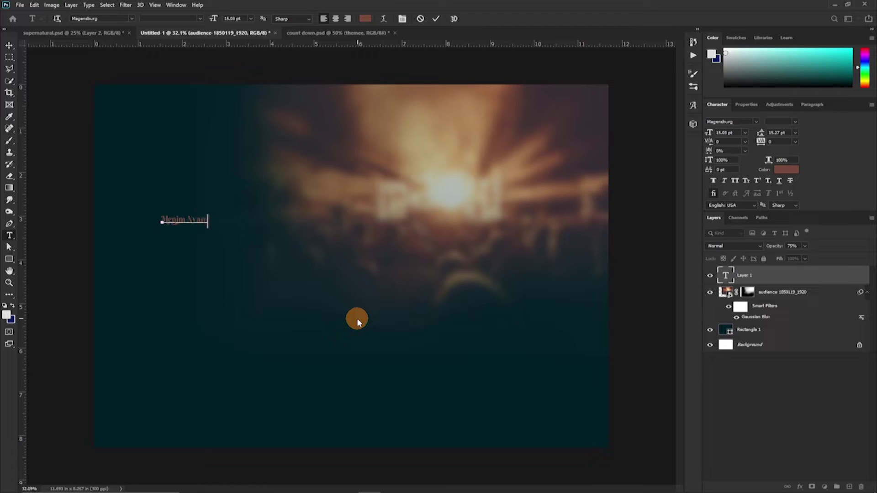
pyautogui.click(168, 226)
pyautogui.scroll(1, 256, 148)
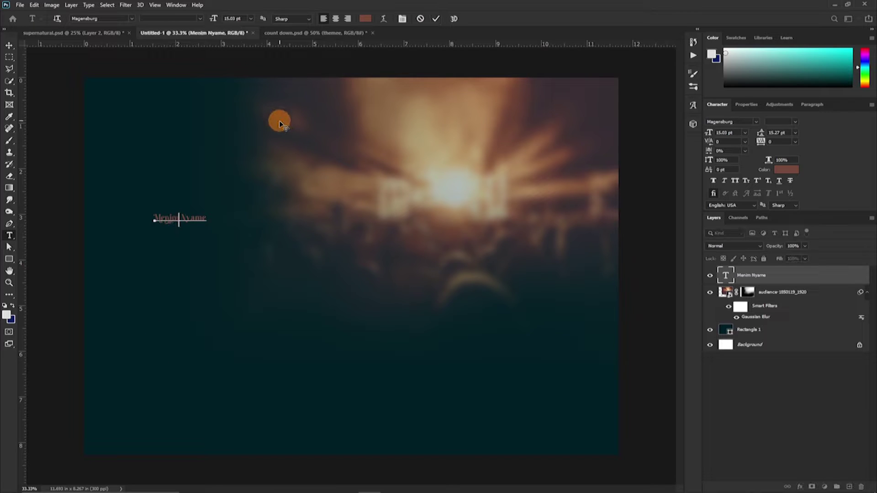
pyautogui.press('Left')
pyautogui.write('m')
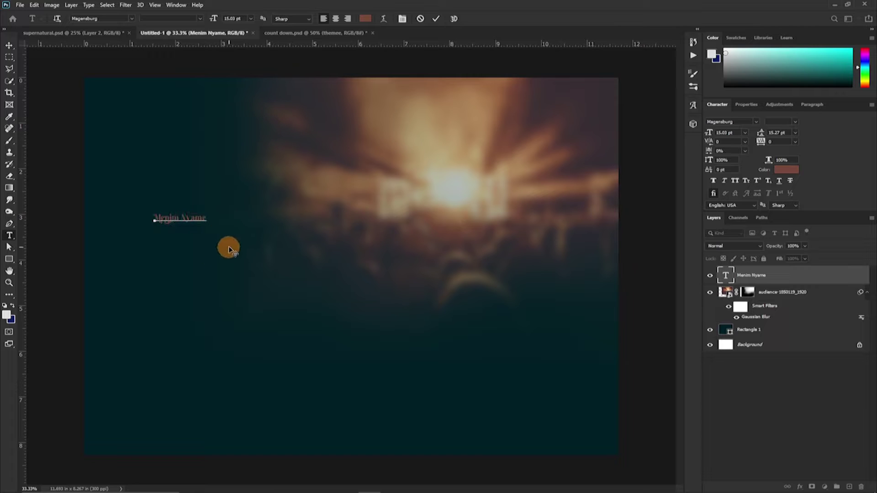
pyautogui.press('Return')
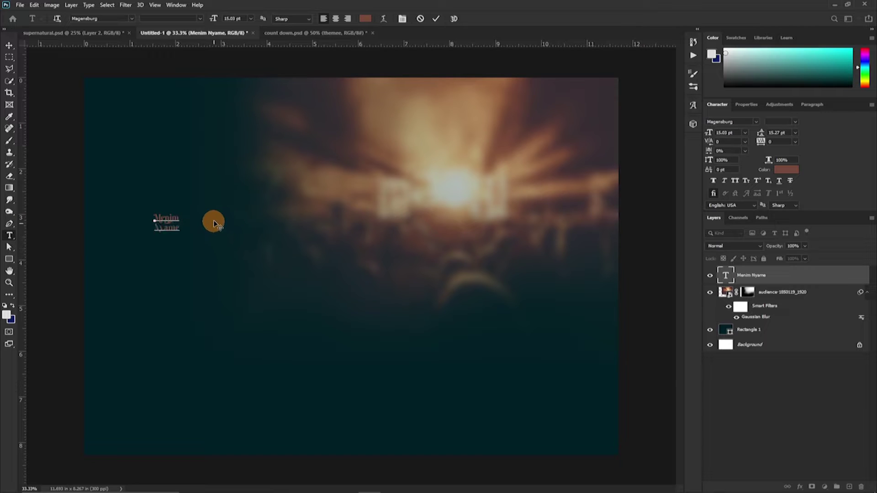
# Make the whole title white at 105 pt.
pyautogui.hotkey('ctrl', 'a')
pyautogui.click(787, 169)
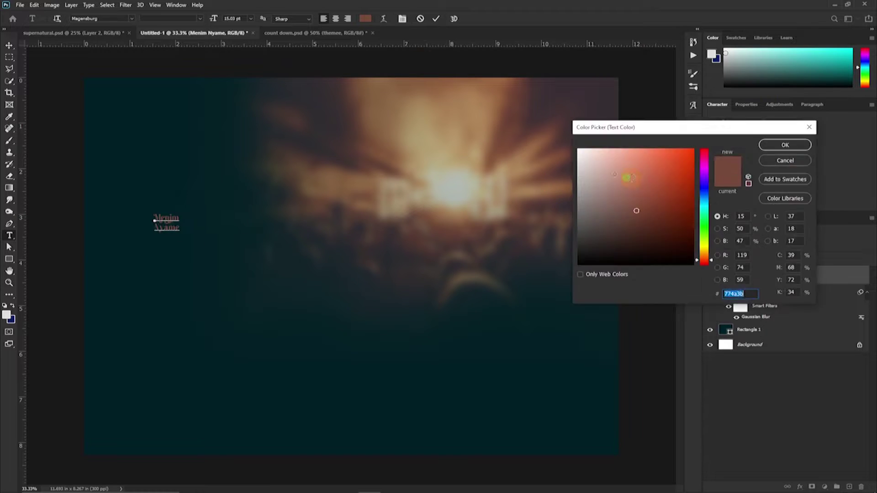
pyautogui.click(580, 144)
pyautogui.click(783, 143)
pyautogui.moveTo(709, 133); pyautogui.dragTo(754, 143)
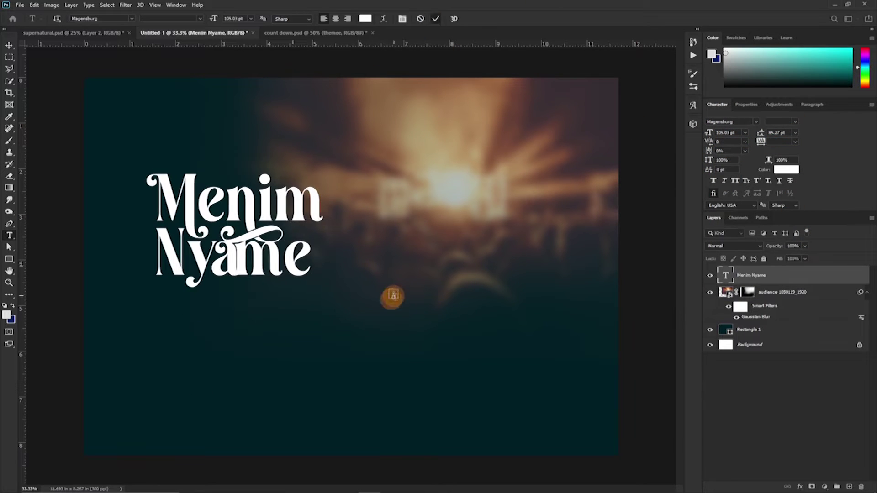
# Set tracking on 'am' in Nyame to -75 and enlarge Nyame to 117 pt.
pyautogui.moveTo(233, 249); pyautogui.dragTo(281, 249)
pyautogui.moveTo(760, 142); pyautogui.dragTo(766, 143)
pyautogui.moveTo(215, 252); pyautogui.dragTo(283, 251)
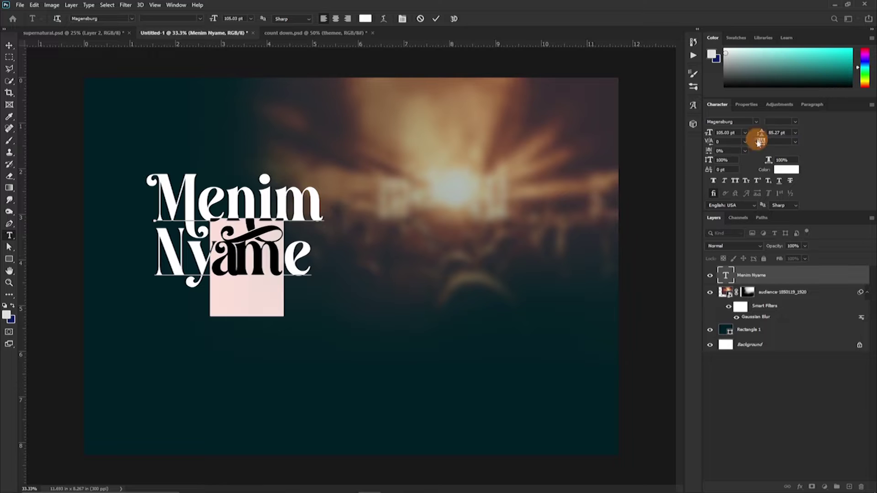
pyautogui.click(796, 142)
pyautogui.click(777, 158)
pyautogui.doubleClick(176, 289)
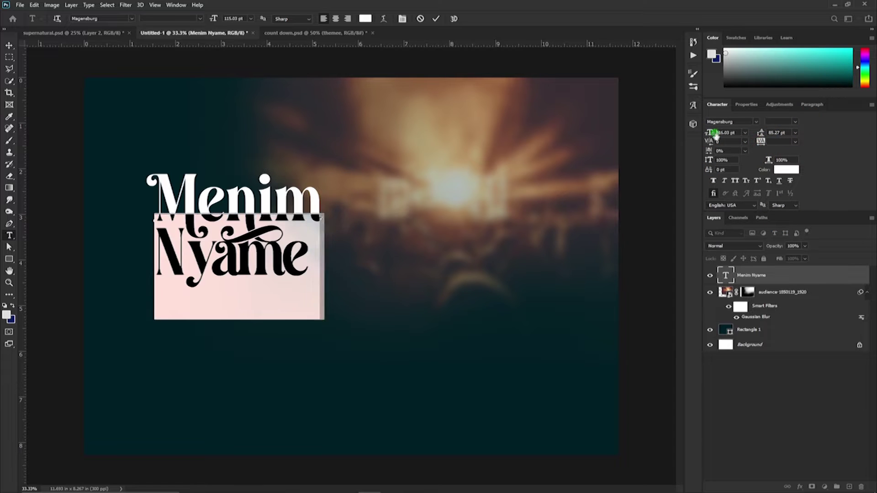
pyautogui.moveTo(709, 133); pyautogui.dragTo(772, 132)
pyautogui.click(791, 282)
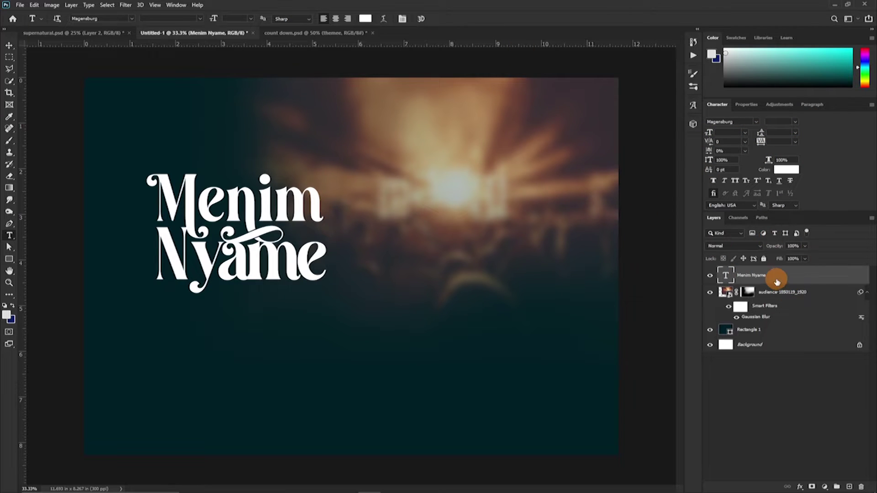
# Cut Nyame into its own text layer, enlarge it, and place it under Menim.
pyautogui.doubleClick(349, 258)
pyautogui.hotkey('ctrl', 'x')
pyautogui.hotkey('ctrl', 'Return')
pyautogui.hotkey('ctrl', 'v')
pyautogui.hotkey('ctrl', 'Return')
pyautogui.press('v')
pyautogui.moveTo(256, 292); pyautogui.dragTo(263, 286)
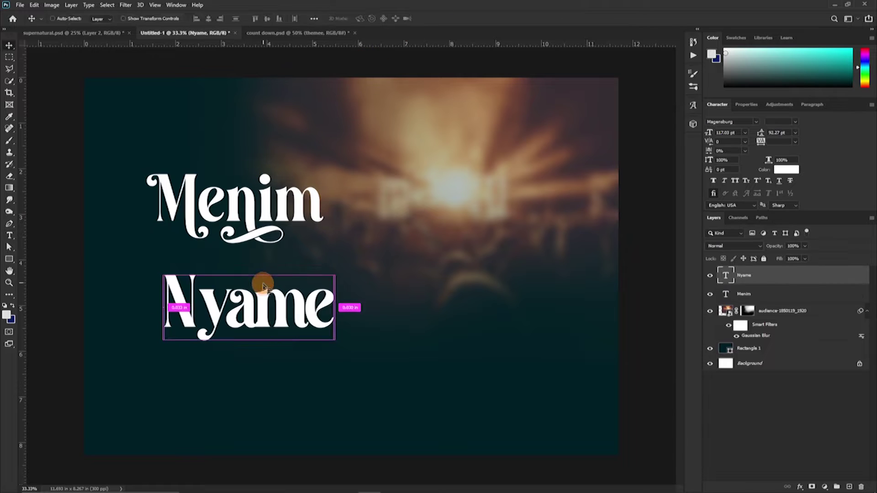
pyautogui.hotkey('ctrl', 't')
pyautogui.moveTo(335, 275); pyautogui.dragTo(417, 206)
pyautogui.moveTo(287, 283); pyautogui.dragTo(258, 283)
pyautogui.press('Return')
# Scale the Menim text from its left side.
pyautogui.keyDown('ctrl'); pyautogui.click(157, 207); pyautogui.keyUp('ctrl')
pyautogui.hotkey('ctrl', 't')
pyautogui.moveTo(147, 214); pyautogui.dragTo(174, 214)
pyautogui.press('Return')
# Add 'Naaqua Music' in Montserrat, shrunk and placed under Nyame.
pyautogui.press('t')
pyautogui.click(268, 323)
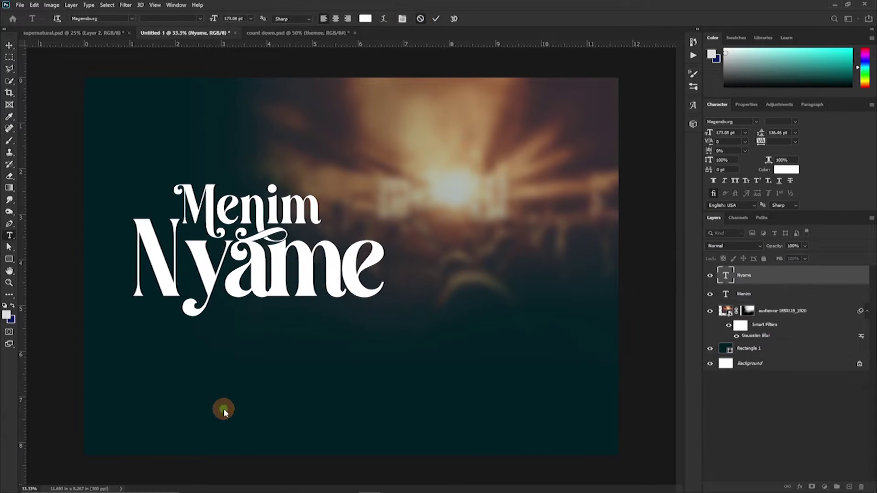
pyautogui.click(251, 358)
pyautogui.write('Naaqua M')
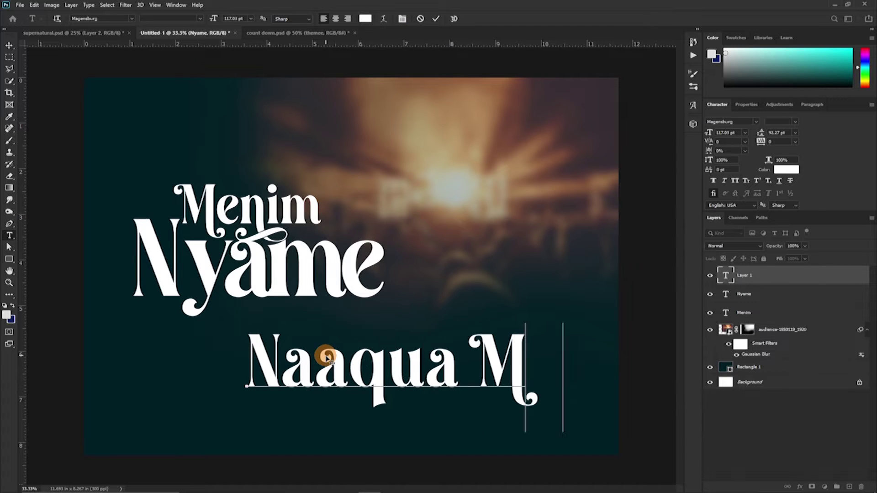
pyautogui.write('usic')
pyautogui.click(734, 122)
pyautogui.click(686, 155)
pyautogui.hotkey('ctrl', 'Return')
pyautogui.hotkey('ctrl', 't')
pyautogui.moveTo(514, 343); pyautogui.dragTo(274, 316)
pyautogui.press('Return')
# Move the photo up-left, group it with Rectangle 1, and label the group red.
pyautogui.press('v')
pyautogui.click(270, 368)
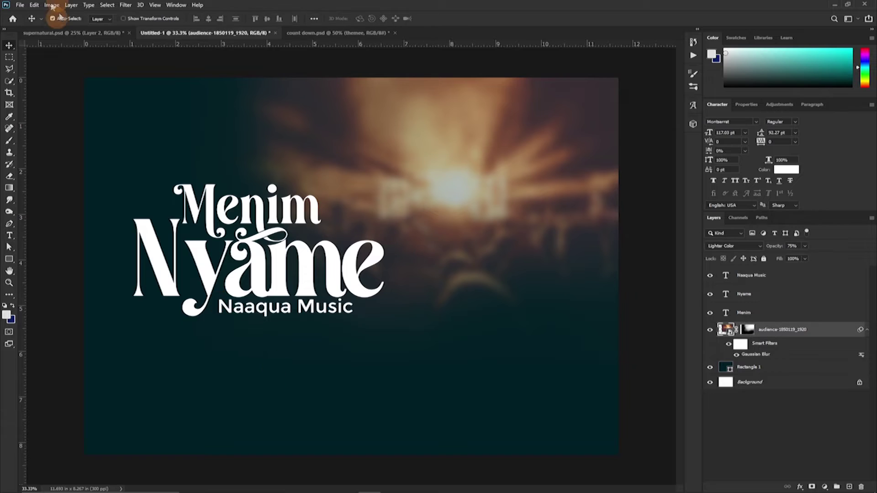
pyautogui.click(52, 5)
pyautogui.moveTo(407, 229); pyautogui.dragTo(238, 183)
pyautogui.keyDown('shift'); pyautogui.click(852, 364); pyautogui.keyUp('shift')
pyautogui.click(837, 487)
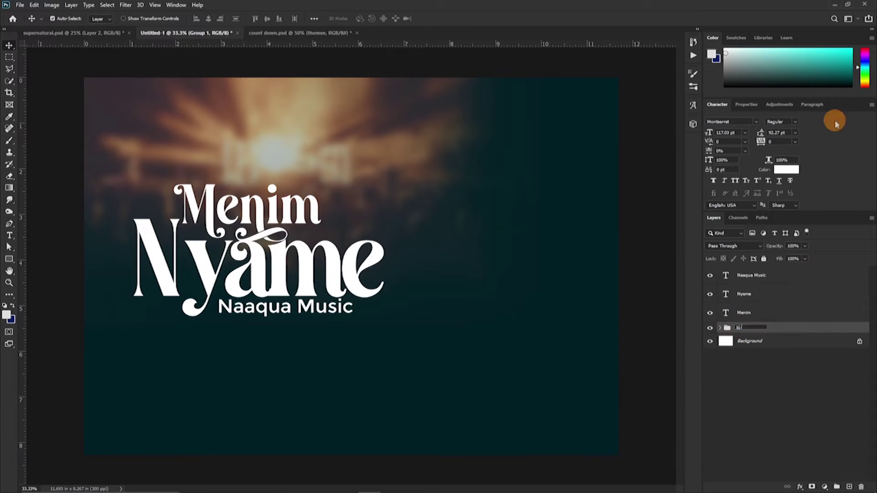
pyautogui.rightClick(709, 328)
pyautogui.click(731, 351)
# Group the Menim, Nyame and Naaqua Music layers together.
pyautogui.click(741, 312)
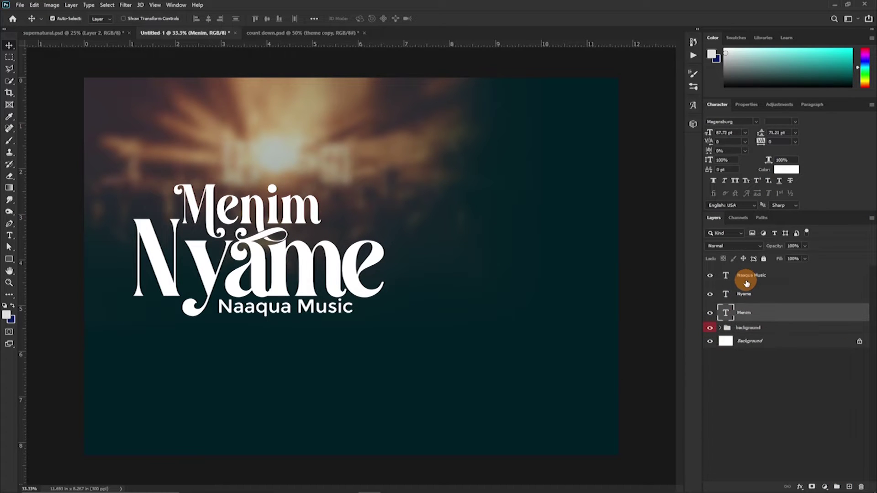
pyautogui.keyDown('shift'); pyautogui.click(746, 278); pyautogui.keyUp('shift')
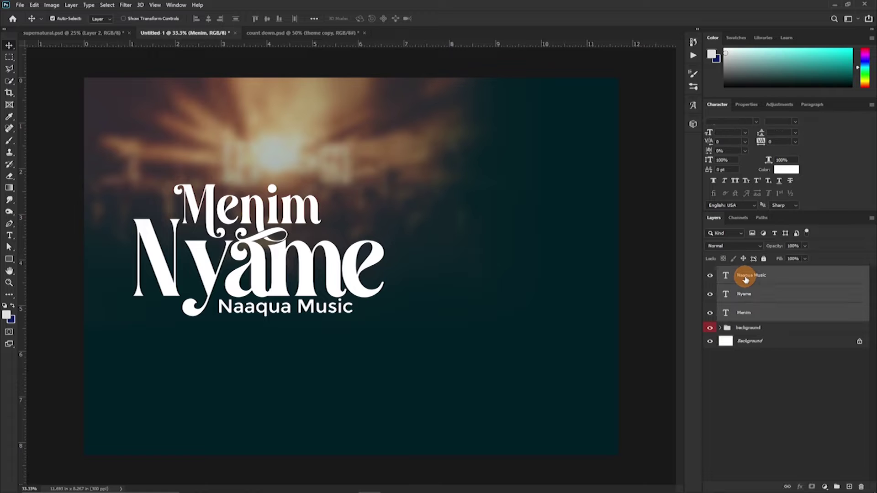
pyautogui.hotkey('ctrl', 'g')
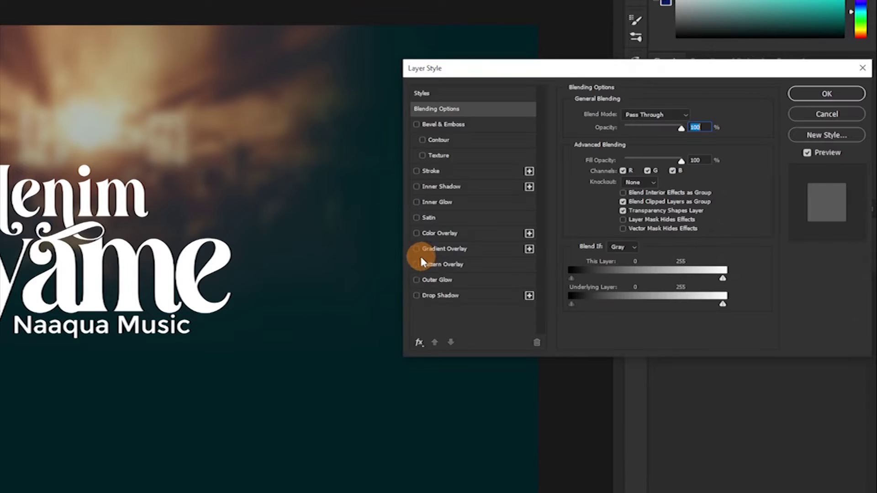
# Add a gold Gradient Overlay to Group 1, adjusting the 20% stop's colour.
pyautogui.click(417, 249)
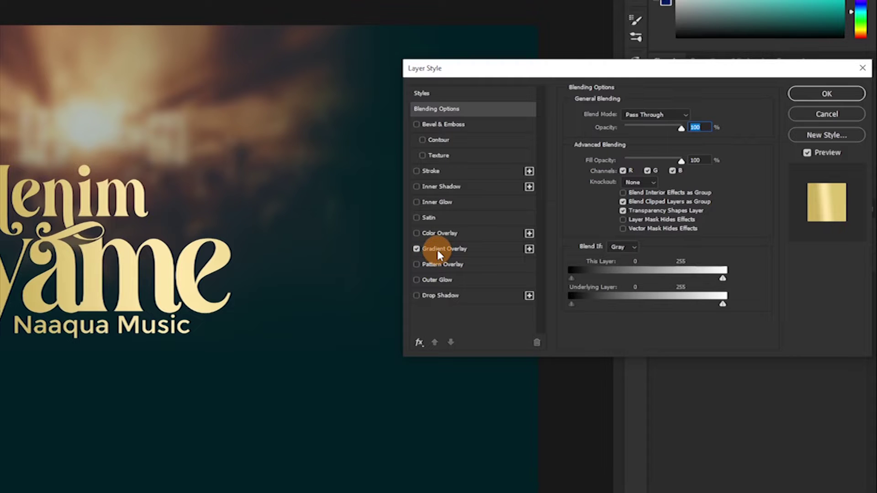
pyautogui.click(436, 248)
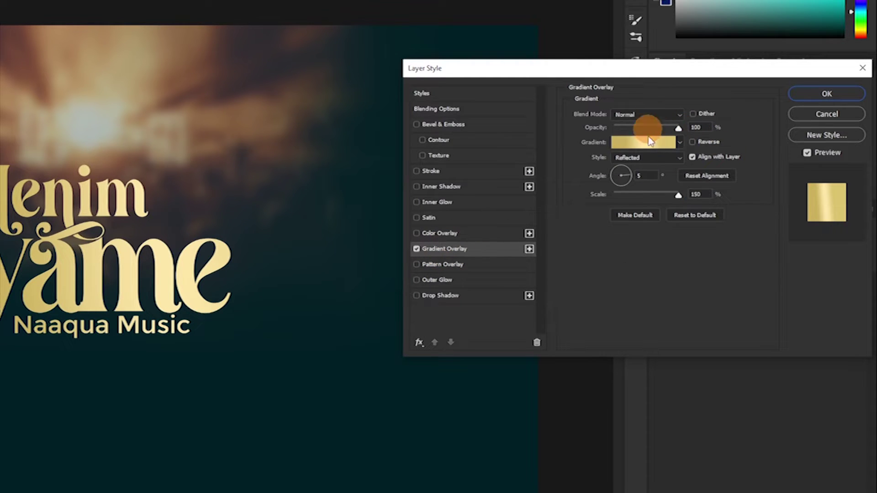
pyautogui.click(634, 143)
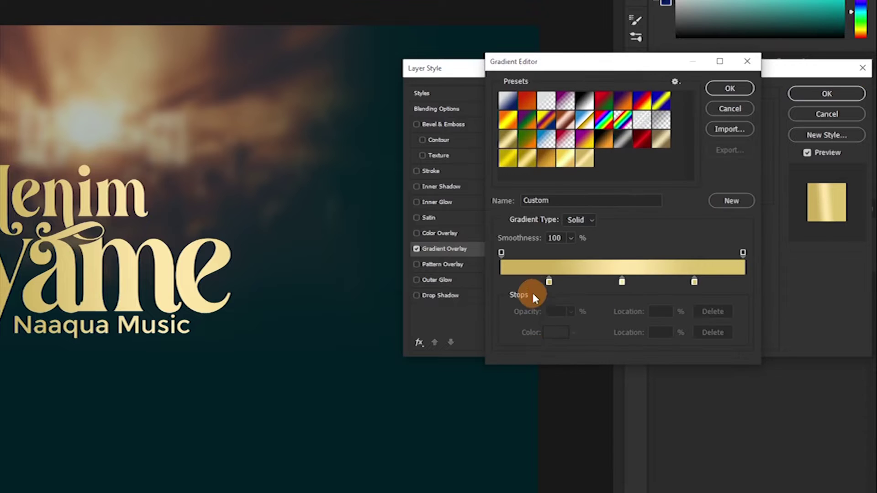
pyautogui.click(549, 283)
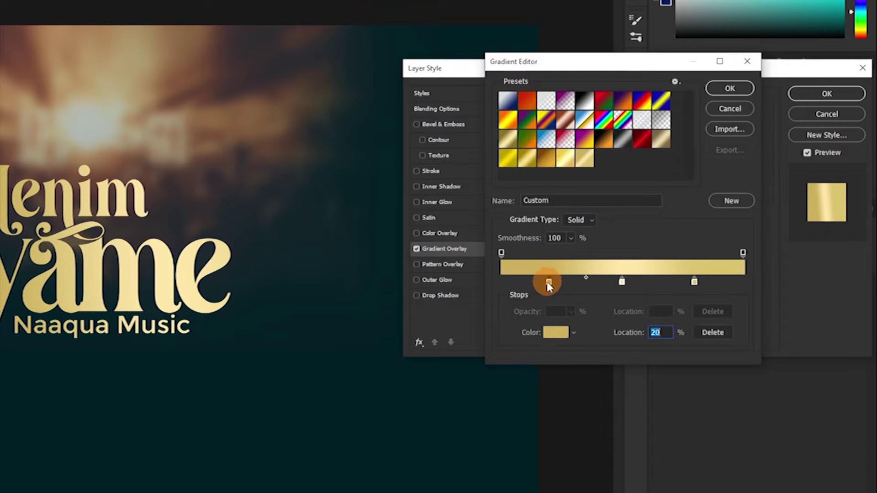
pyautogui.click(556, 337)
pyautogui.click(665, 313)
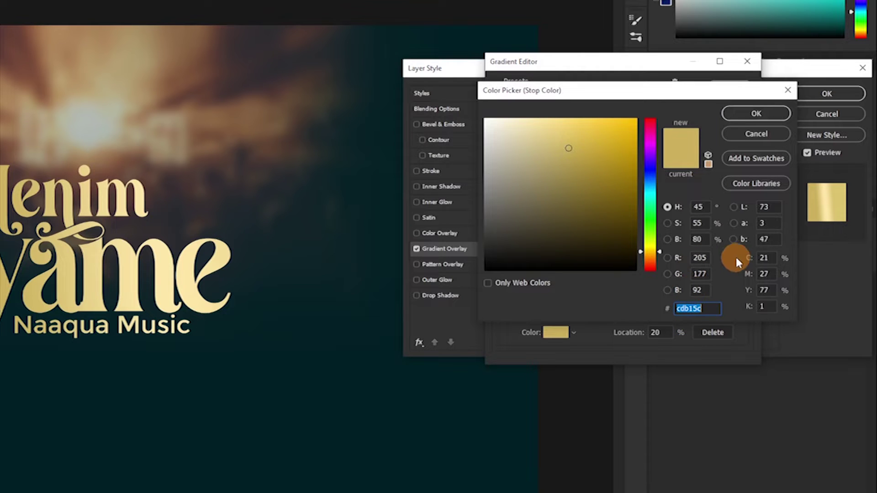
pyautogui.click(749, 117)
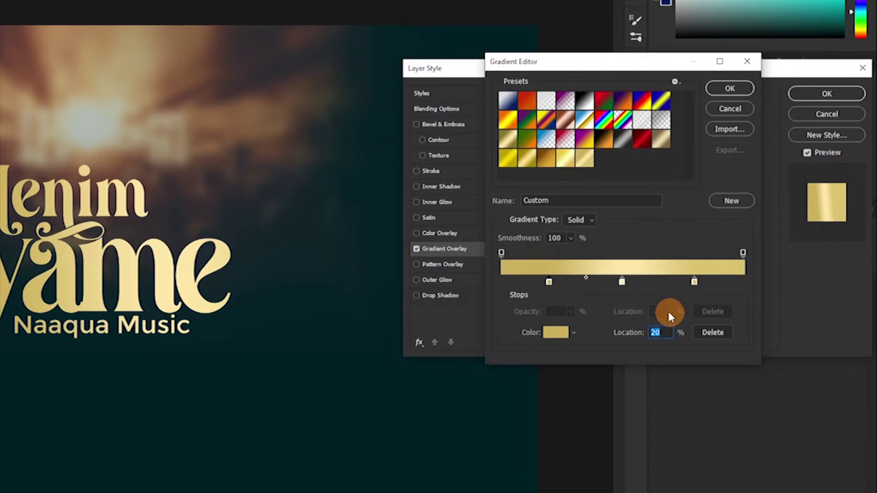
# Set the gradient's 50% middle stop to pale gold.
pyautogui.click(622, 284)
pyautogui.click(556, 336)
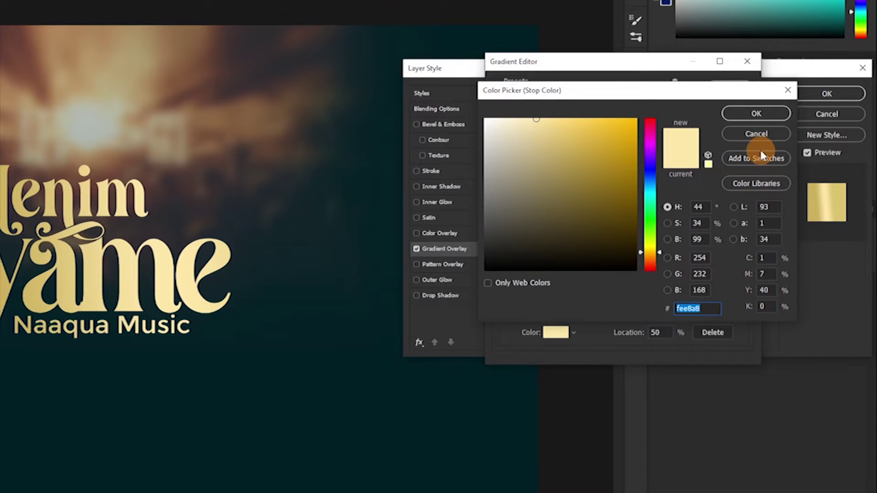
pyautogui.click(755, 115)
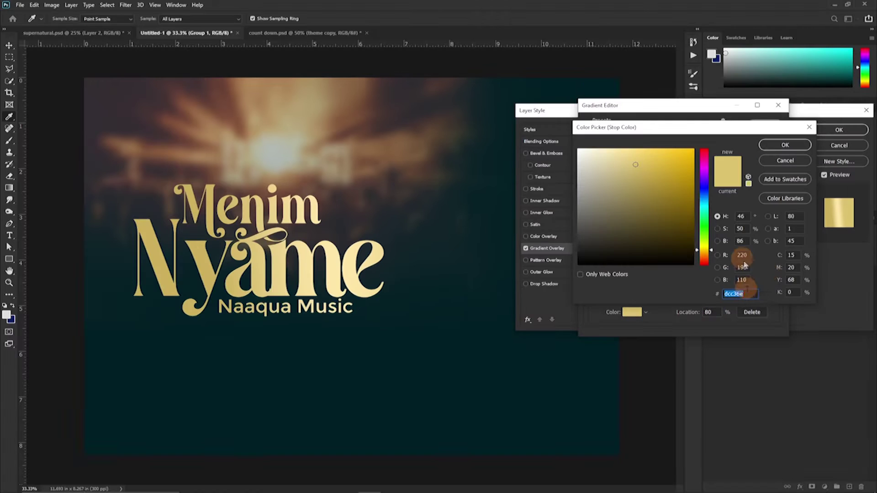
pyautogui.hotkey('ctrl', 't')
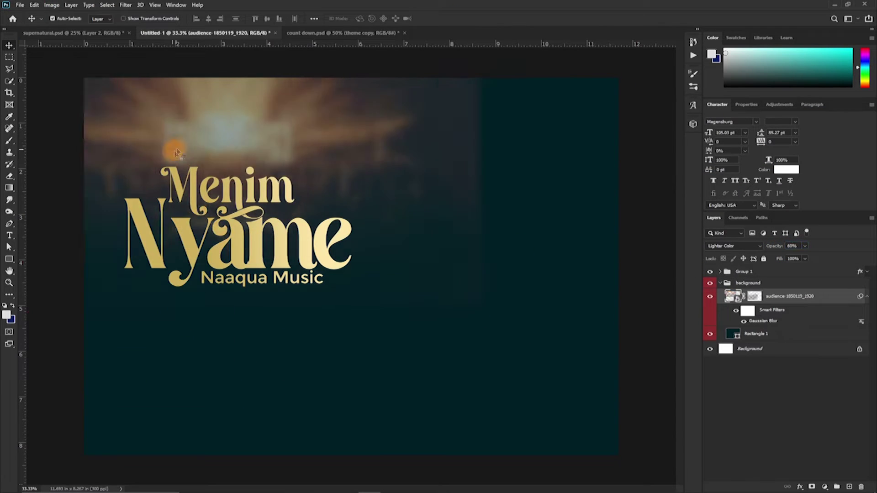
# Move the photo right and add a capitalised Montserrat 33 pt tagline 'word, worship a…'.
pyautogui.moveTo(274, 166); pyautogui.dragTo(494, 167)
pyautogui.press('t')
pyautogui.click(136, 373)
pyautogui.write('word, worship a')
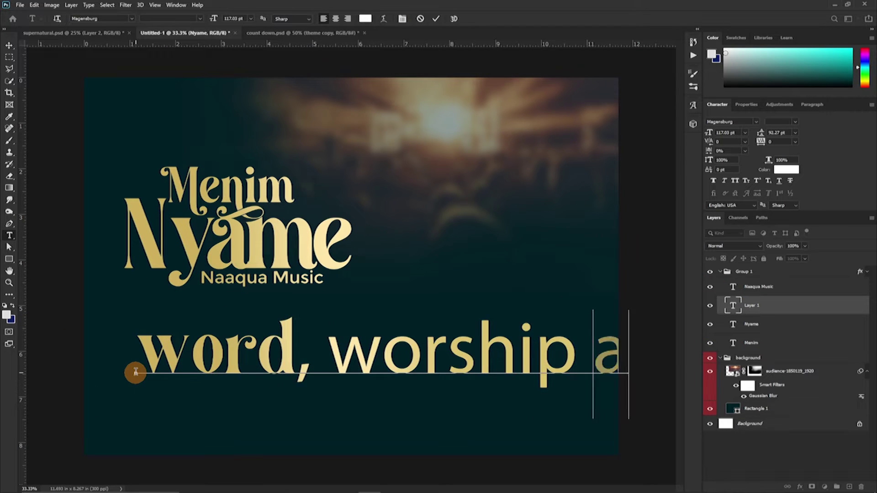
pyautogui.hotkey('ctrl', 'a')
pyautogui.click(756, 121)
pyautogui.click(774, 147)
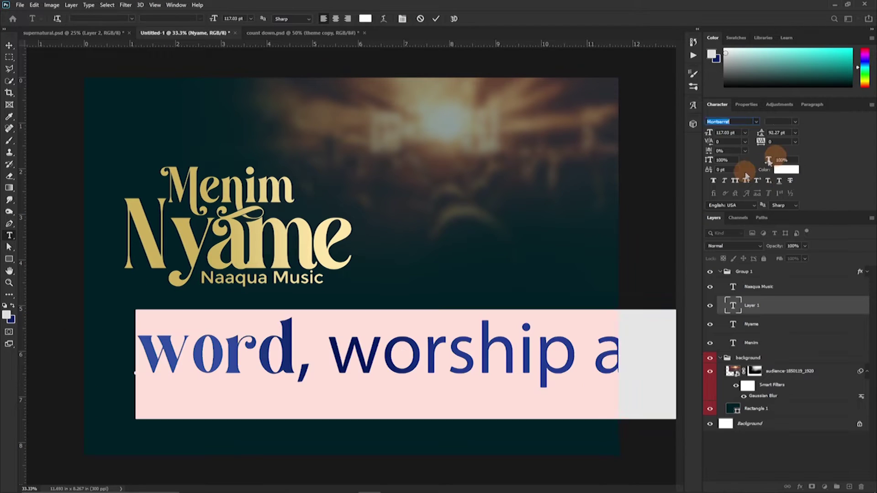
pyautogui.moveTo(709, 132); pyautogui.dragTo(435, 26)
pyautogui.hotkey('ctrl', 'shift', 'k')
pyautogui.click(436, 18)
# Set the tagline to Montserrat Light, hide Naaqua Music, and fit the tagline into its spot.
pyautogui.press('v')
pyautogui.moveTo(267, 359); pyautogui.dragTo(352, 268)
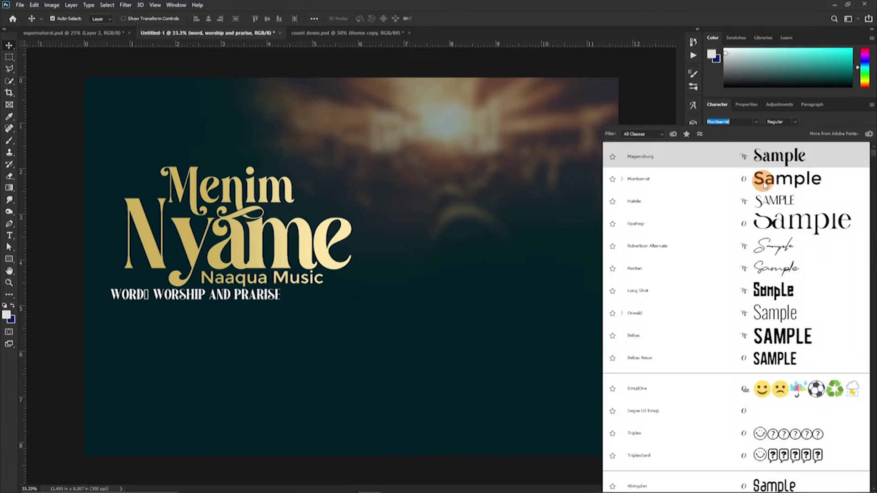
pyautogui.click(764, 183)
pyautogui.click(781, 122)
pyautogui.click(677, 250)
pyautogui.hotkey('ctrl', 't')
pyautogui.moveTo(194, 315); pyautogui.dragTo(194, 301)
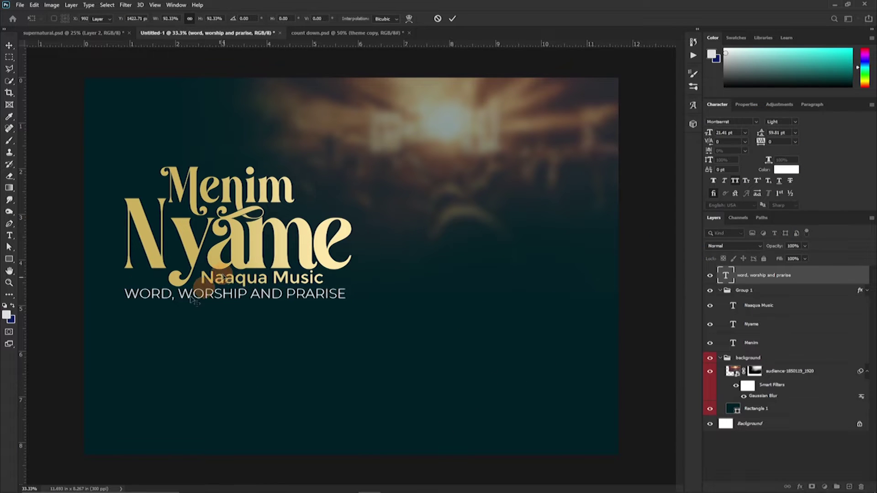
pyautogui.click(710, 305)
pyautogui.moveTo(123, 295); pyautogui.dragTo(142, 246)
pyautogui.hotkey('ctrl', '+')
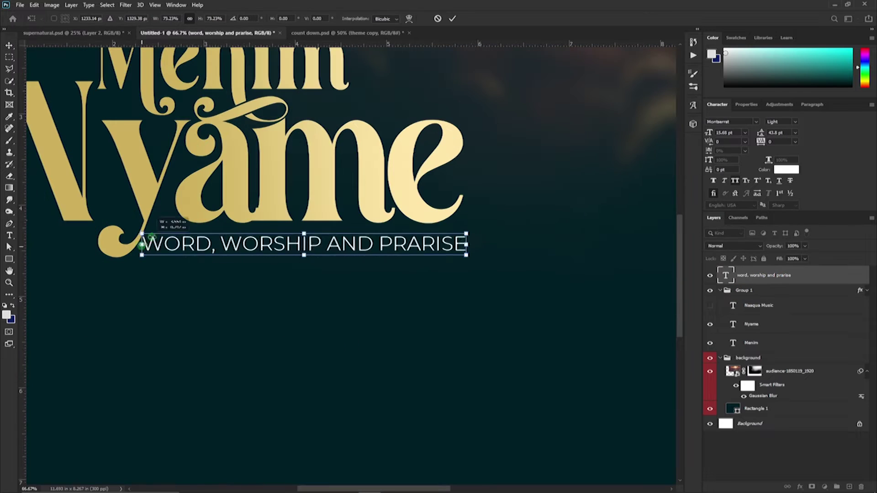
pyautogui.press('Return')
# Replace 'AND' with '&' and set the tagline to Regular weight.
pyautogui.doubleClick(330, 242)
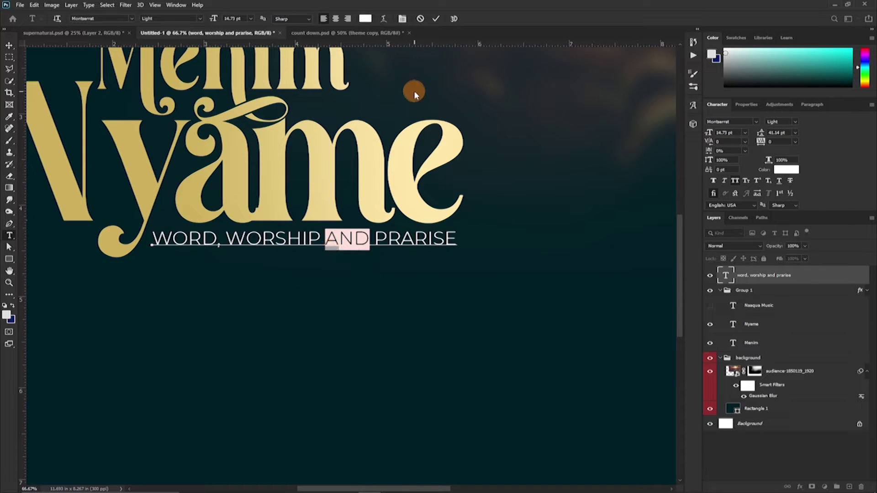
pyautogui.write('&')
pyautogui.click(793, 127)
pyautogui.click(754, 156)
# Draw a bar behind the WORD, WORSHIP & PRARISE tagline and position it under the text.
pyautogui.hotkey('ctrl', 'Return')
pyautogui.press('v')
pyautogui.hotkey('ctrl', '-')
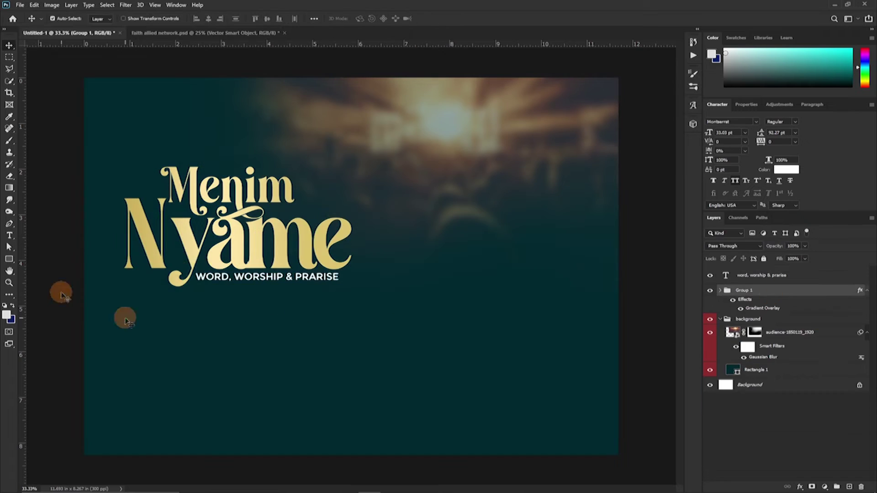
pyautogui.moveTo(186, 273); pyautogui.dragTo(348, 288)
pyautogui.press('v')
pyautogui.moveTo(264, 320); pyautogui.dragTo(263, 322)
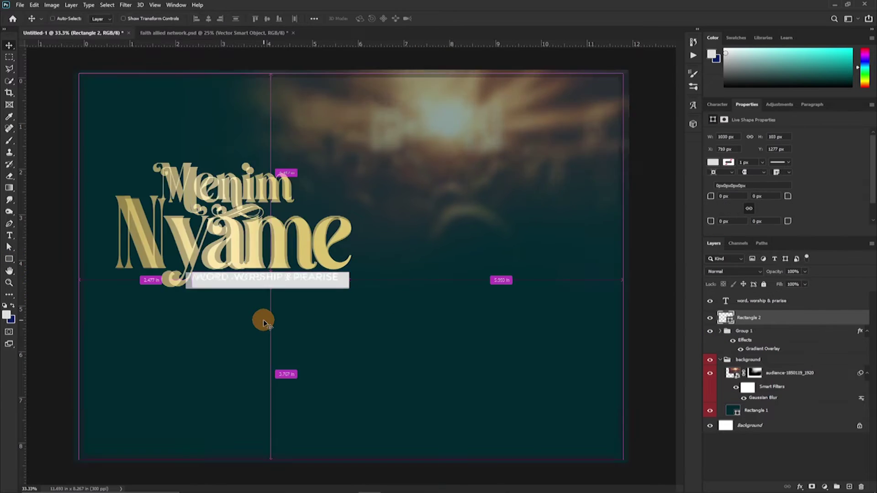
pyautogui.scroll(3, 264, 322)
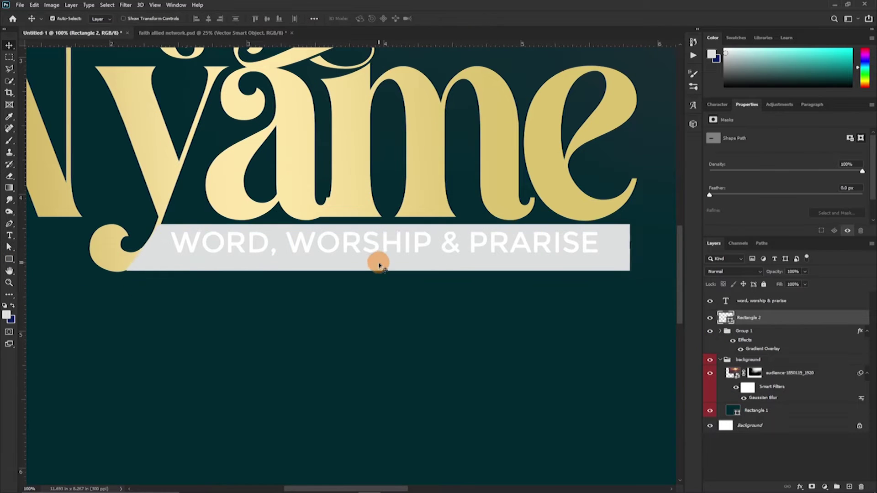
# Slant the bar's left end and move the bar into the gold title group.
pyautogui.press('a')
pyautogui.click(505, 260)
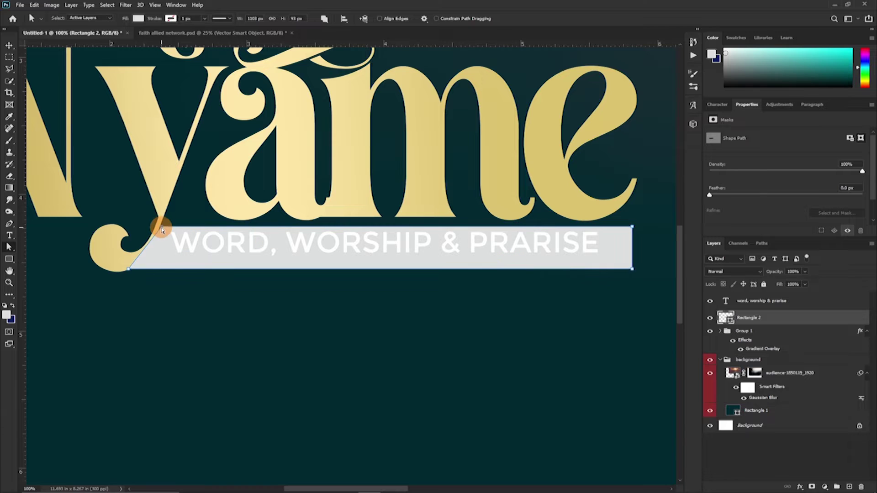
pyautogui.press('v')
pyautogui.moveTo(749, 317); pyautogui.dragTo(731, 331)
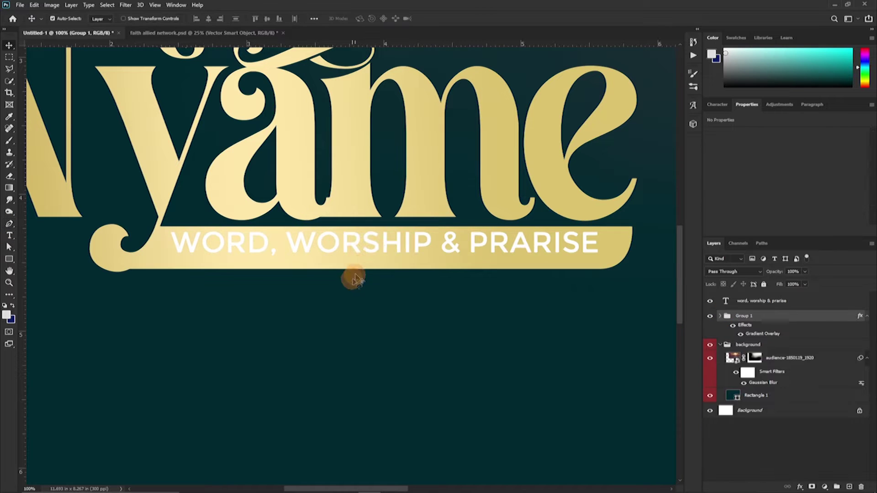
pyautogui.click(728, 269)
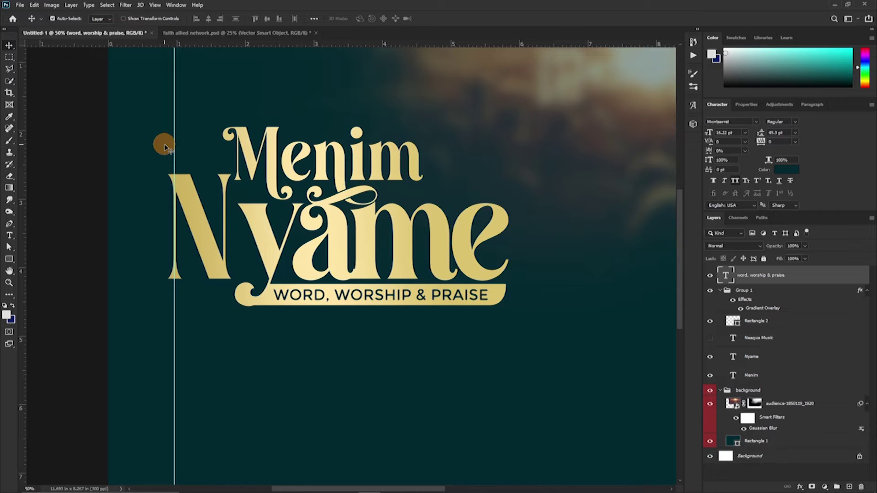
# Add vertical guides at Nyame's right edge and near the left edge, plus a horizontal guide near the top.
pyautogui.moveTo(21, 233); pyautogui.dragTo(509, 233)
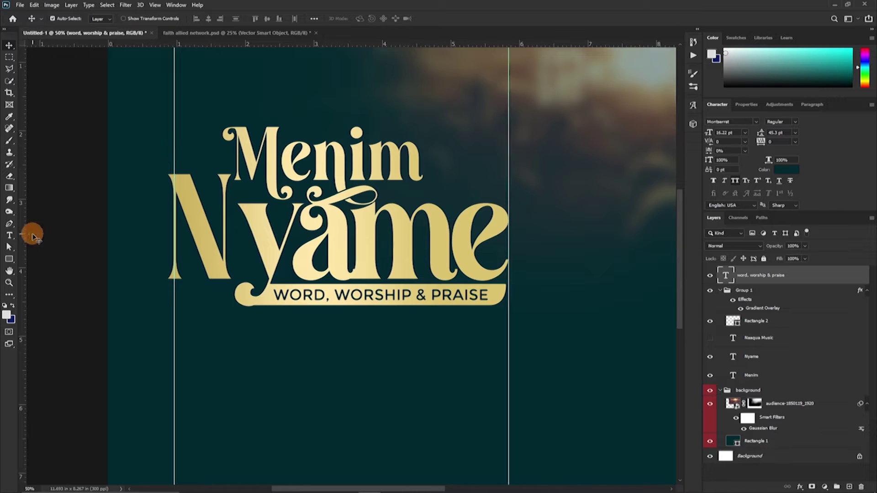
pyautogui.moveTo(27, 239); pyautogui.dragTo(574, 295)
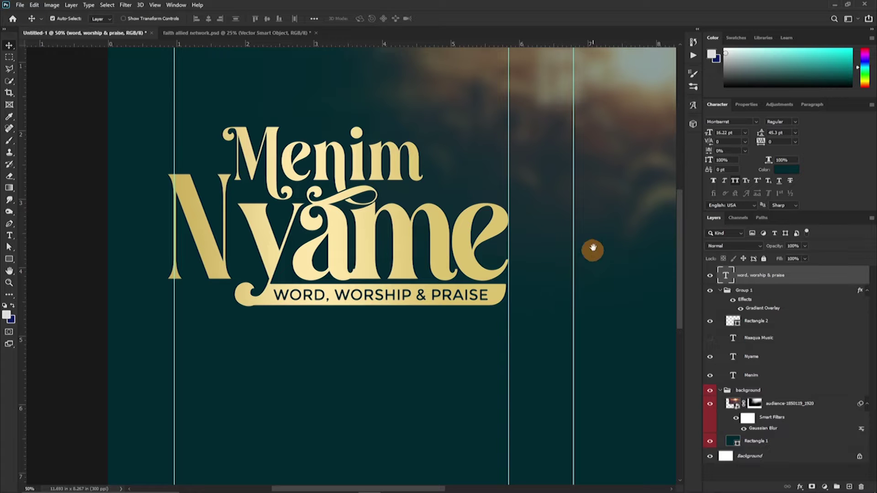
pyautogui.moveTo(592, 248); pyautogui.dragTo(476, 251)
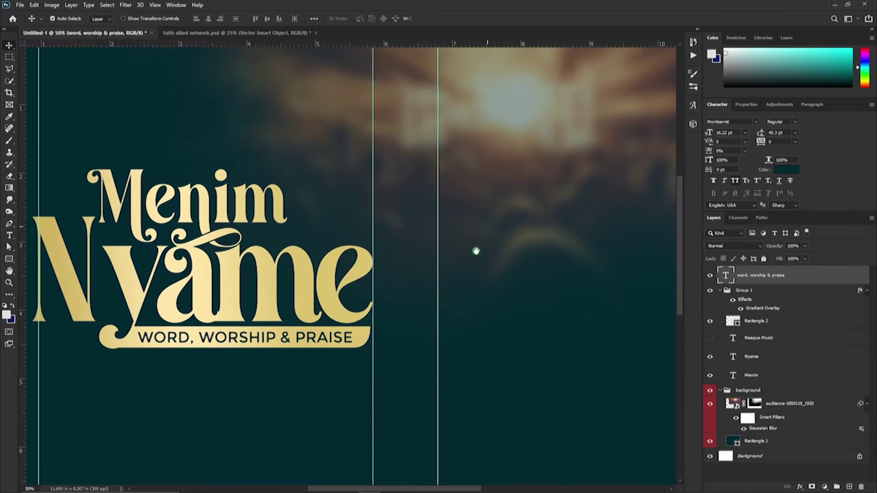
pyautogui.moveTo(378, 43); pyautogui.dragTo(376, 169)
pyautogui.scroll(-3, 53, 176)
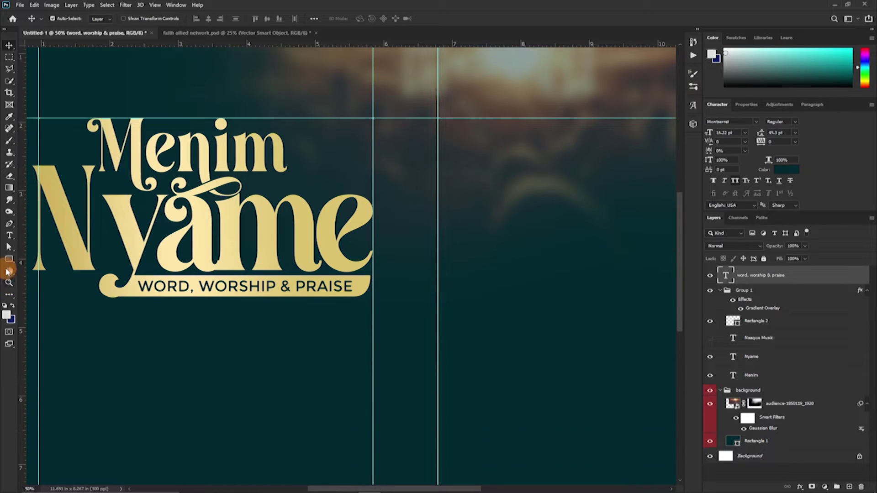
# Draw a thin line along the horizontal guide, filled with the lettering's sampled gold.
pyautogui.press('u')
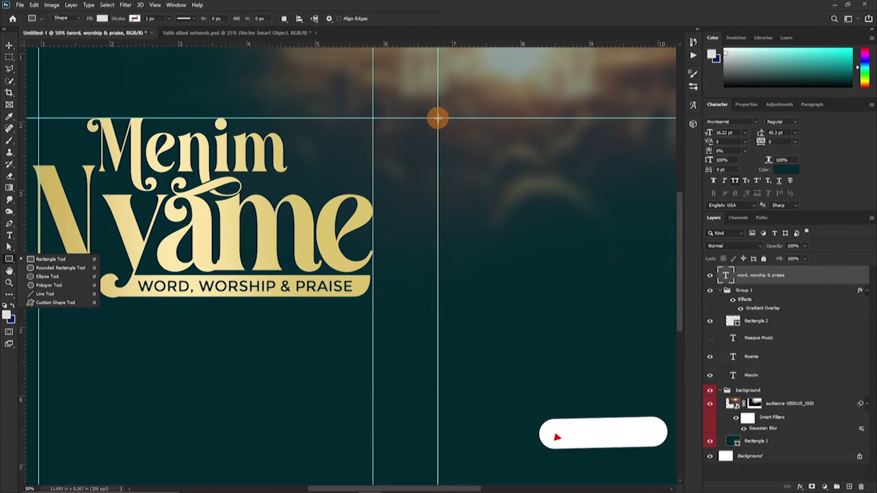
pyautogui.moveTo(438, 118)
pyautogui.mouseDown()
pyautogui.moveTo(656, 160)
pyautogui.moveTo(760, 125)
pyautogui.moveTo(609, 133)
pyautogui.moveTo(526, 107)
pyautogui.moveTo(580, 122)
pyautogui.mouseUp()
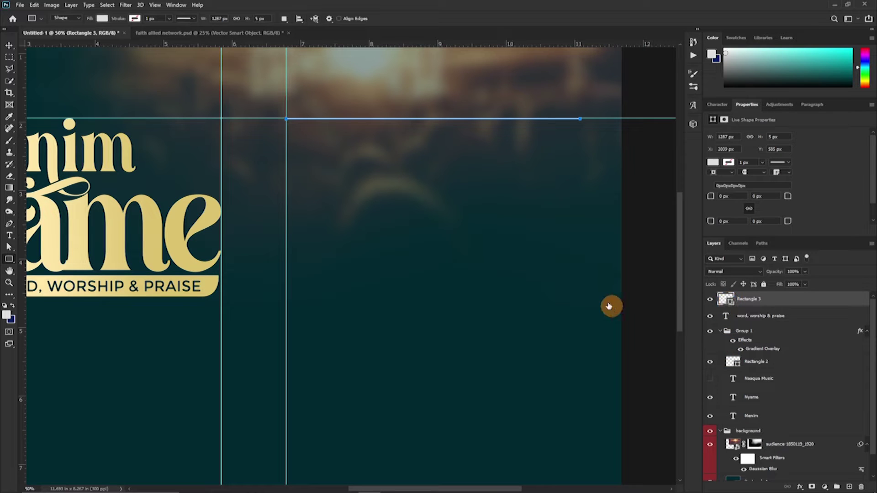
pyautogui.click(206, 202)
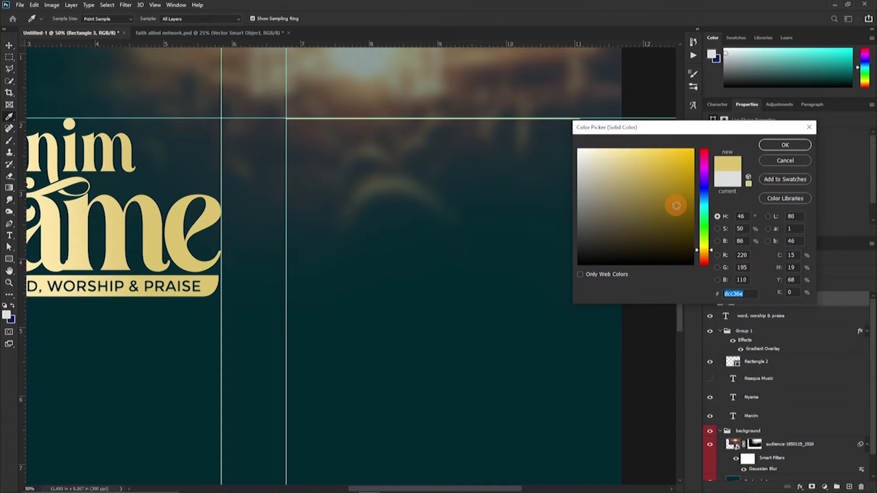
pyautogui.click(784, 145)
# Hide the guides, duplicate the gold line lower, and shift both lines left.
pyautogui.hotkey('ctrl', ';')
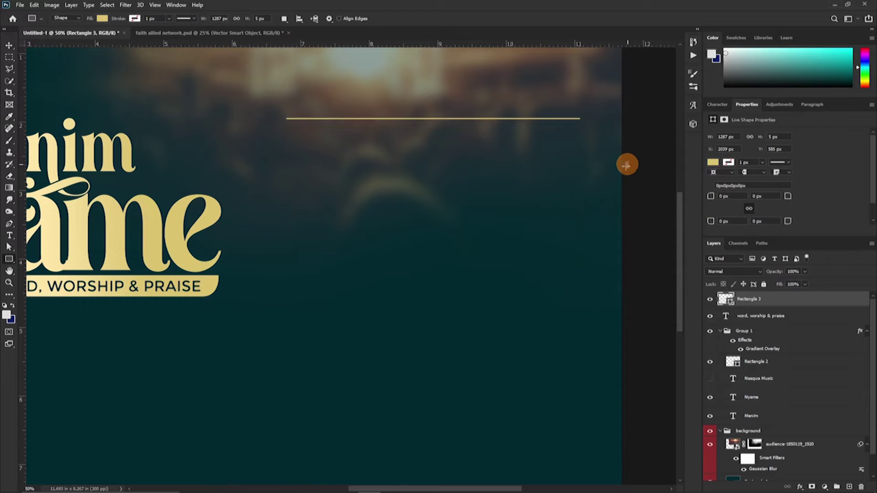
pyautogui.press('v')
pyautogui.moveTo(517, 194); pyautogui.dragTo(500, 231)
pyautogui.keyDown('shift'); pyautogui.click(772, 305); pyautogui.keyUp('shift')
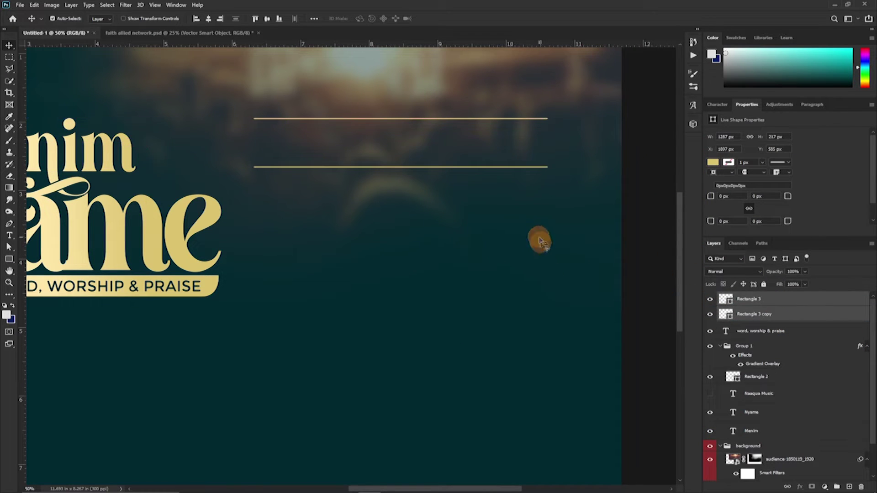
pyautogui.hotkey('ctrl', '+')
pyautogui.press('t')
pyautogui.click(306, 298)
# Type the date 30 NOV 2022 // 5PM and set it in white Trajan Pro Bold.
pyautogui.write('on')
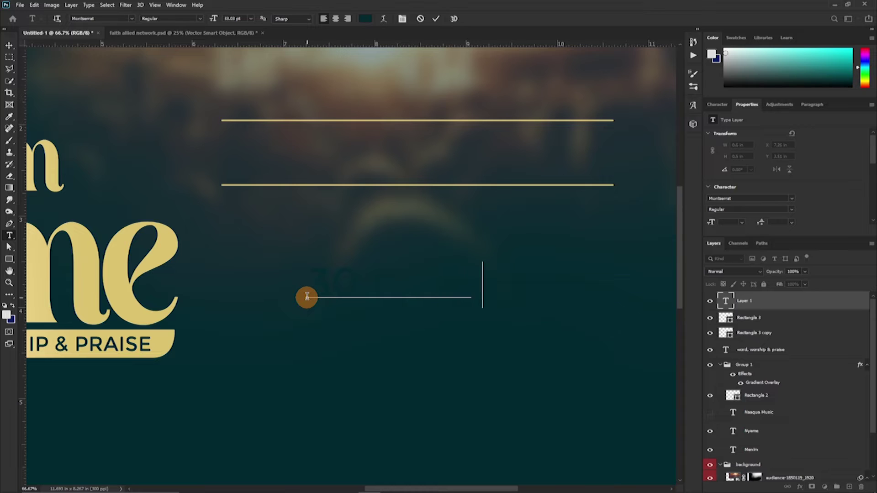
pyautogui.click(436, 18)
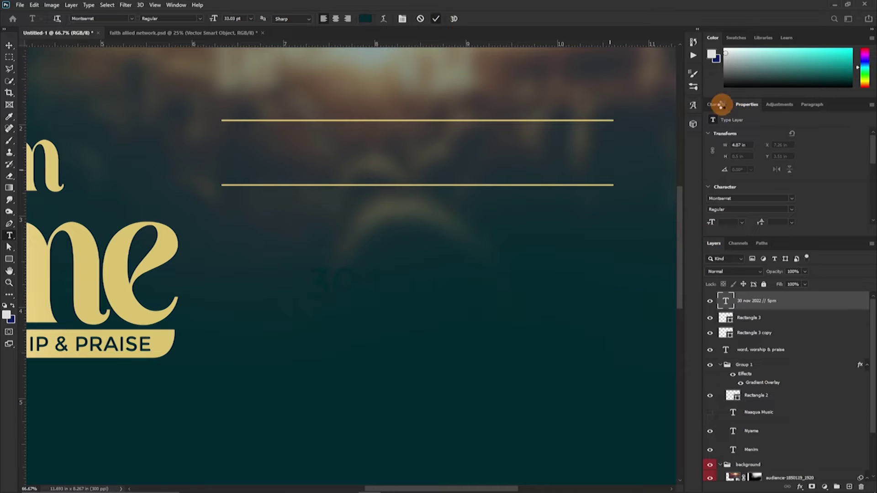
pyautogui.click(717, 105)
pyautogui.click(733, 121)
pyautogui.click(756, 121)
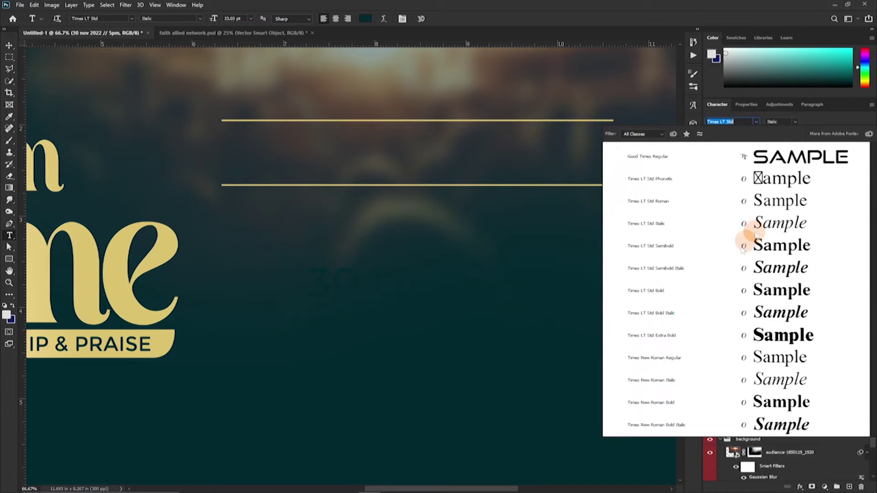
pyautogui.click(787, 169)
pyautogui.press('Return')
pyautogui.hscroll(3, 447, 455)
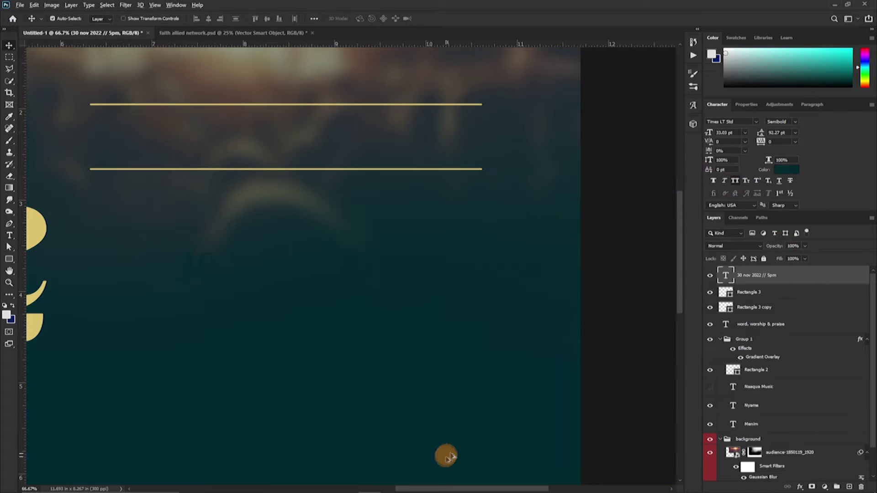
pyautogui.write('Trajan')
pyautogui.click(682, 179)
pyautogui.click(786, 169)
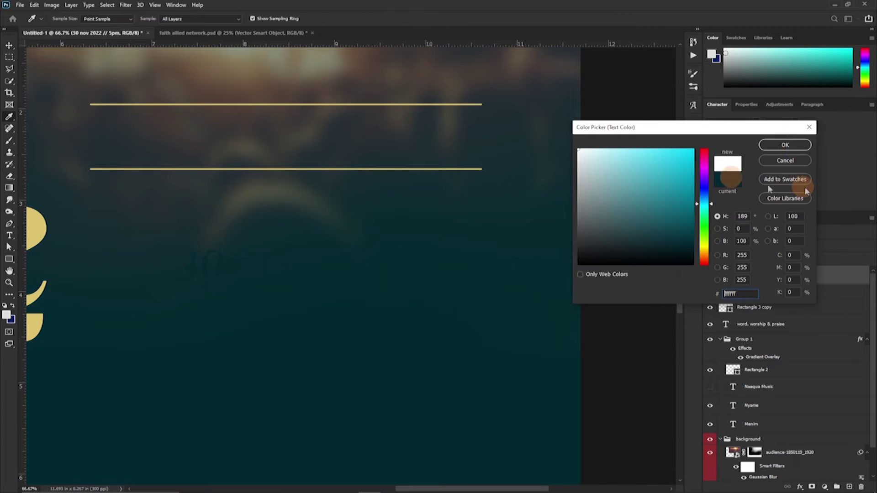
pyautogui.press('Return')
# Move the date between the two gold lines and scale it down to fit.
pyautogui.moveTo(477, 189); pyautogui.dragTo(431, 147)
pyautogui.hotkey('ctrl', 't')
pyautogui.moveTo(534, 122); pyautogui.dragTo(482, 109)
pyautogui.press('Return')
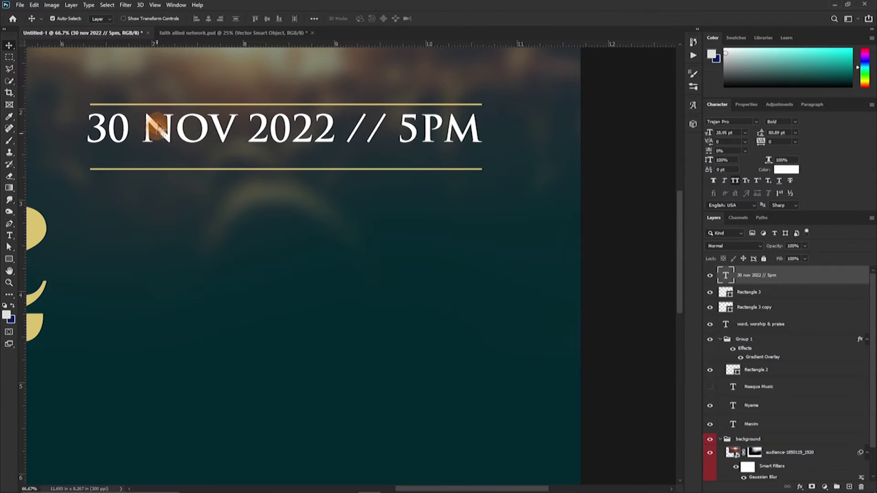
# Start a new text line below the date reading 'GATES OPOENS AT'.
pyautogui.moveTo(128, 254); pyautogui.dragTo(164, 227)
pyautogui.press('t')
pyautogui.click(190, 215)
pyautogui.write('GATES OPOENS AT')
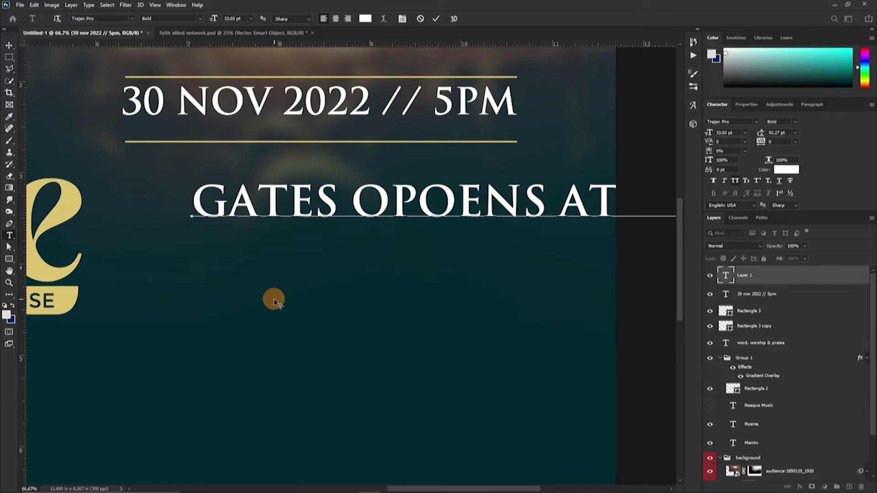
# Retype the line as 'GATES OPENS AT 4:30PM SERVICE START AT 5PM' in Montserrat Regular, scaled under the date.
pyautogui.hotkey('ctrl', 'a')
pyautogui.click(731, 122)
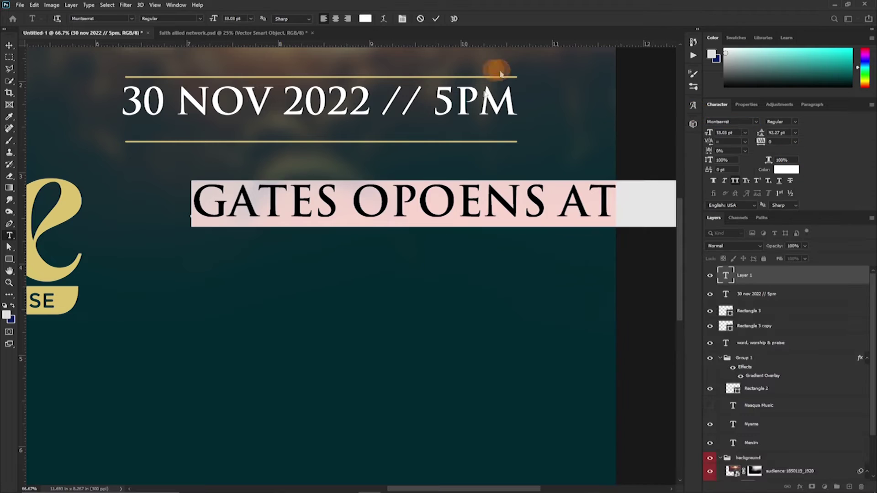
pyautogui.write('GATES OPENS AT 4:')
pyautogui.click(438, 21)
pyautogui.click(215, 180)
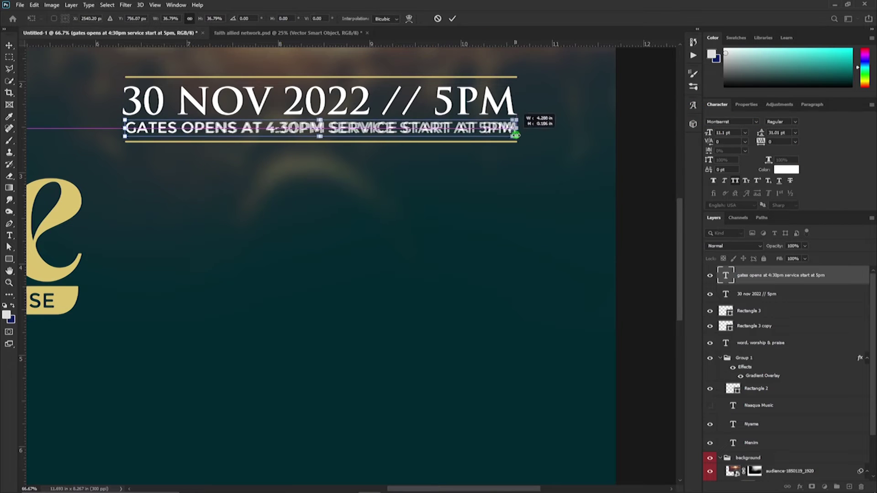
pyautogui.click(548, 334)
pyautogui.click(347, 235)
pyautogui.click(422, 19)
# Spread the two gold lines apart and select all layers of the date block.
pyautogui.press('v')
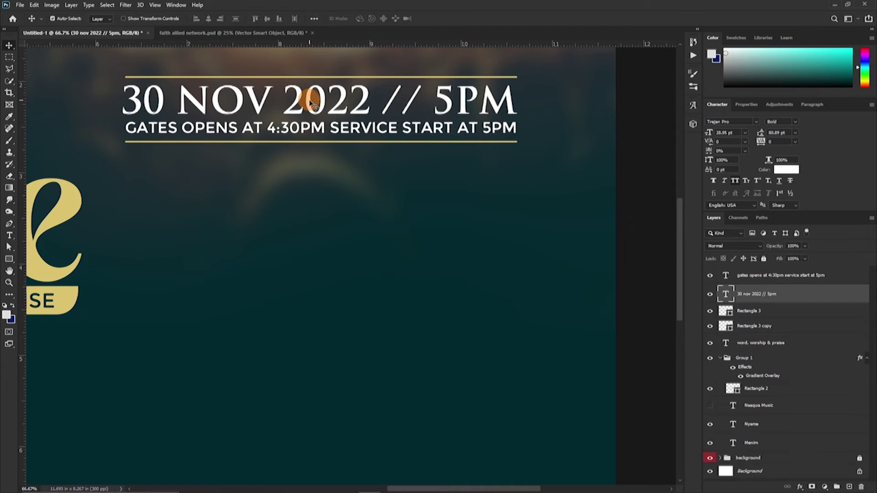
pyautogui.click(303, 98)
pyautogui.moveTo(288, 143); pyautogui.dragTo(289, 145)
pyautogui.moveTo(290, 80); pyautogui.dragTo(290, 77)
pyautogui.click(254, 131)
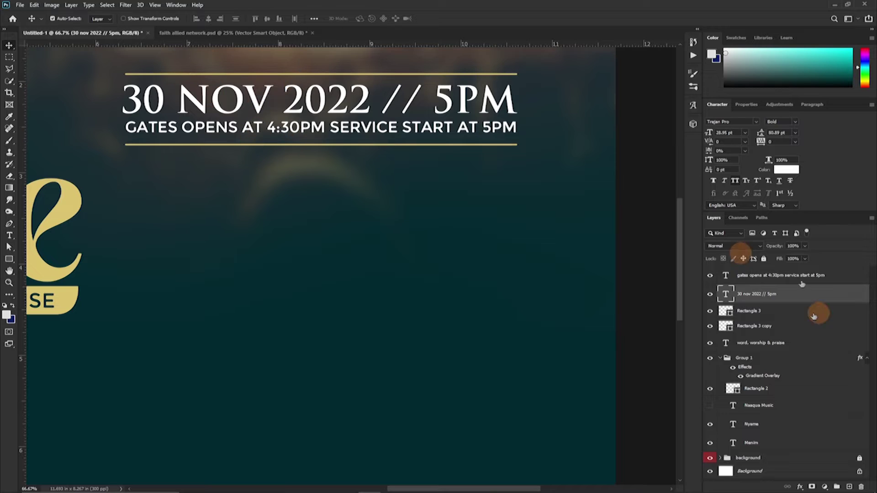
pyautogui.keyDown('shift'); pyautogui.click(777, 326); pyautogui.keyUp('shift')
# Duplicate the date block below and change its heading to 'DISCOVERY TEMPLE'.
pyautogui.moveTo(339, 147); pyautogui.dragTo(339, 225)
pyautogui.doubleClick(204, 174)
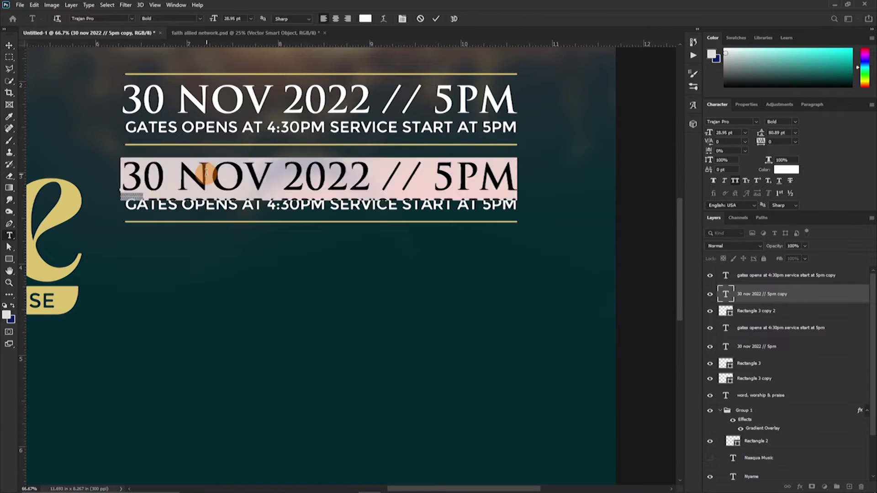
pyautogui.write('DOMINION')
pyautogui.hotkey('ctrl', 'a')
pyautogui.write('DISCOVERY TEMPLE')
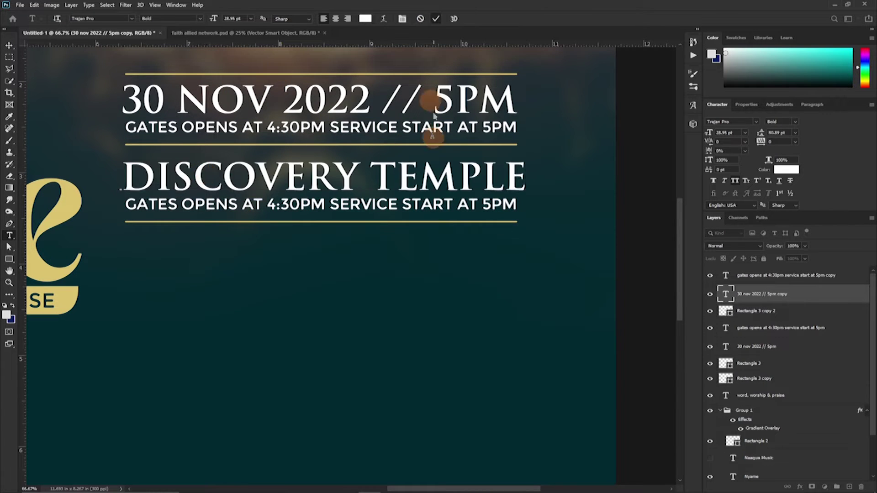
pyautogui.hotkey('ctrl', 't')
pyautogui.press('Return')
# Replace the line beneath with 'KASOA OFANKOR - POLICE QUATERS FIRST'.
pyautogui.doubleClick(206, 201)
pyautogui.write('KASOA')
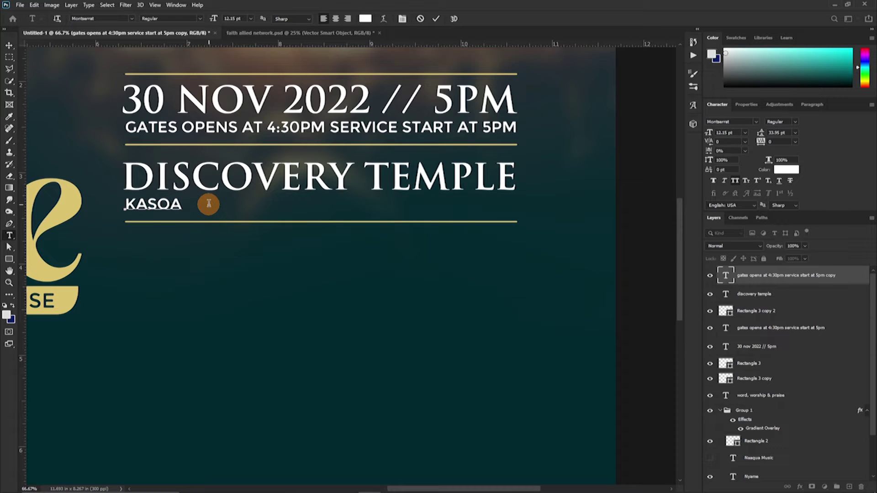
pyautogui.write(' OFANKOR - POLICE QUATERS FIRST')
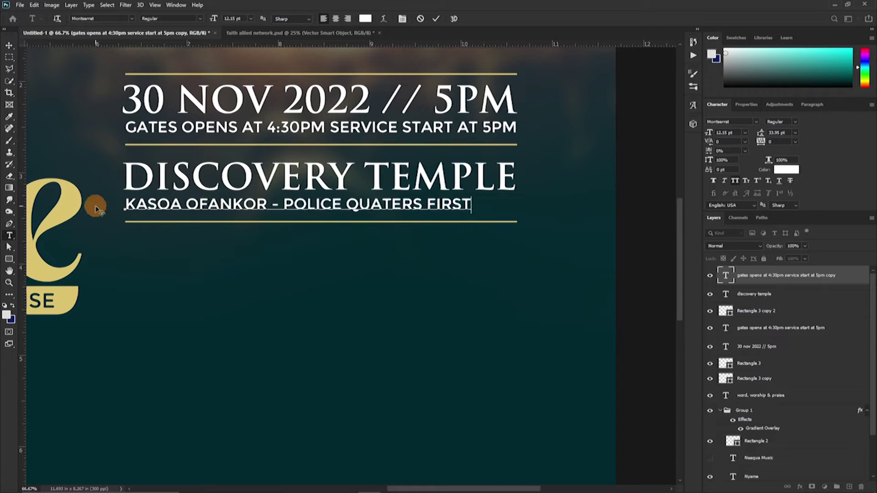
pyautogui.click(436, 19)
pyautogui.hotkey('ctrl', 't')
pyautogui.press('Return')
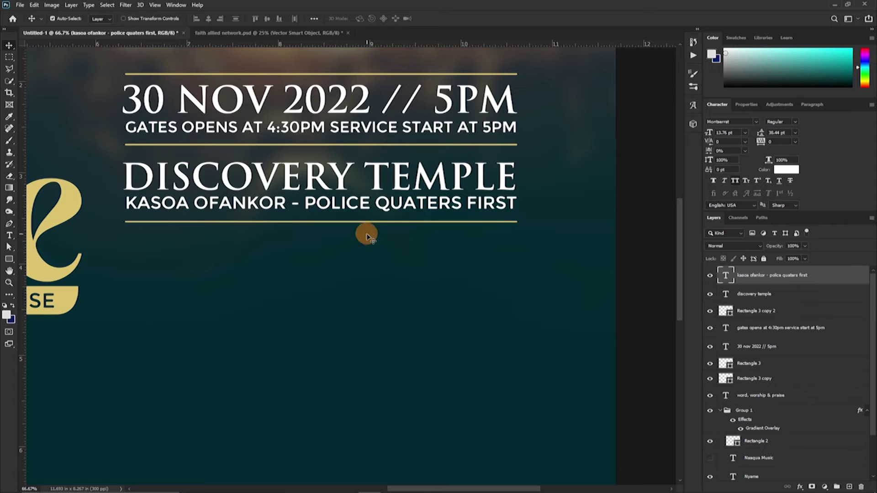
pyautogui.scroll(1, 339, 222)
# Copy the venue block below and retitle its heading 'FOR MORE INFO' followed by a contact phone number.
pyautogui.moveTo(339, 221); pyautogui.dragTo(270, 264)
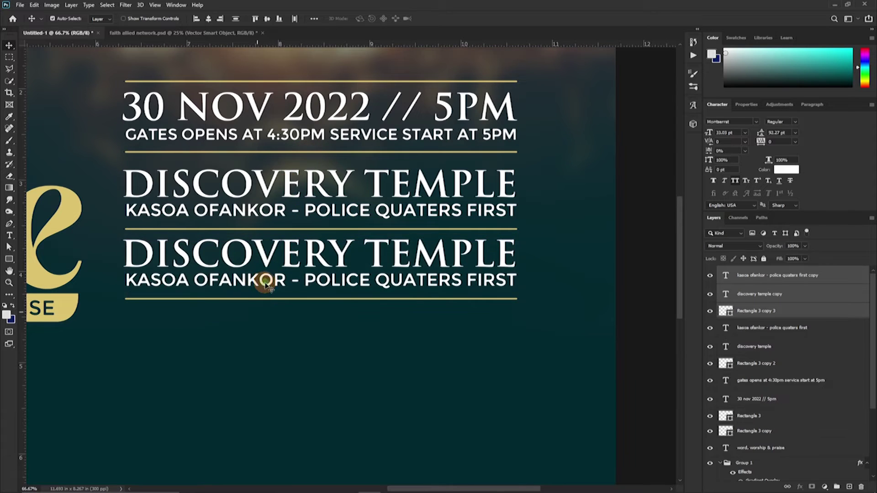
pyautogui.doubleClick(303, 251)
pyautogui.write('FOR')
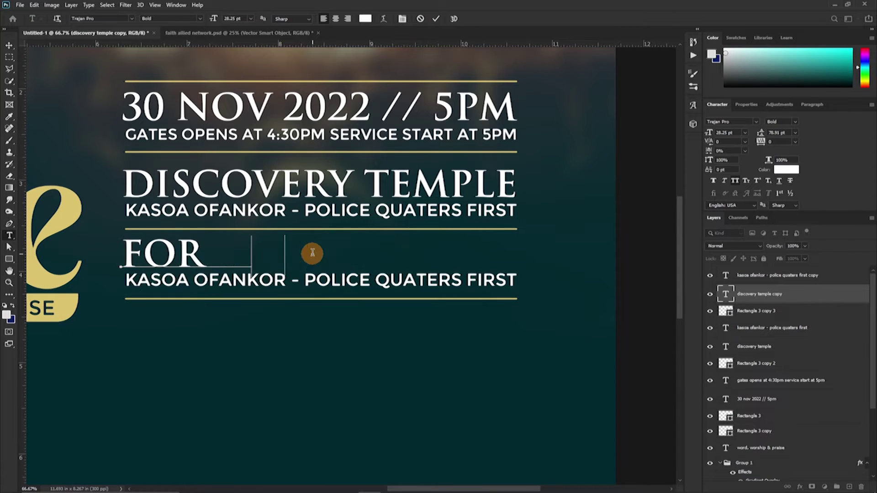
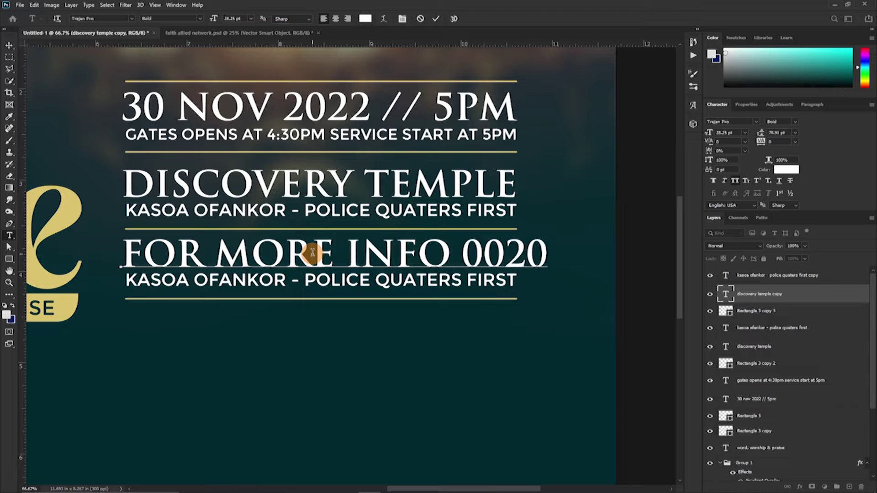
pyautogui.click(435, 19)
# Shrink the FOR MORE INFO heading to fit between the gold rules.
pyautogui.press('v')
pyautogui.click(389, 285)
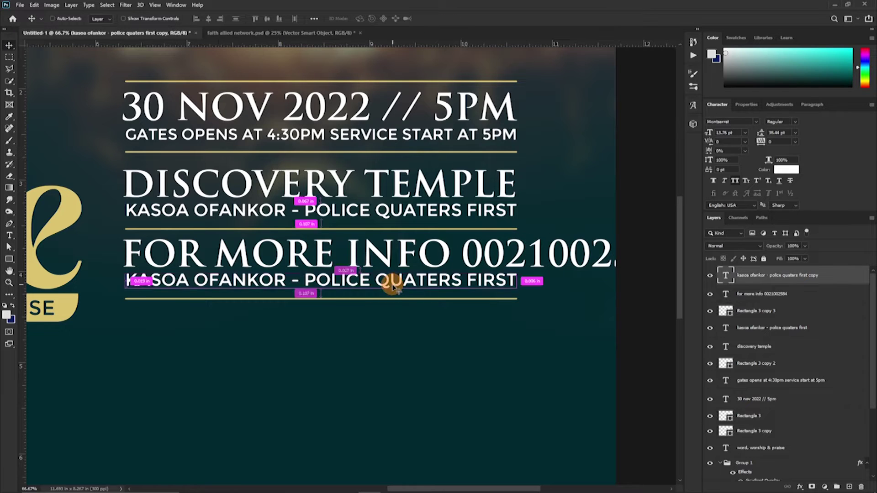
pyautogui.click(511, 265)
pyautogui.hotkey('ctrl', 't')
pyautogui.moveTo(675, 232); pyautogui.dragTo(417, 256)
pyautogui.press('Return')
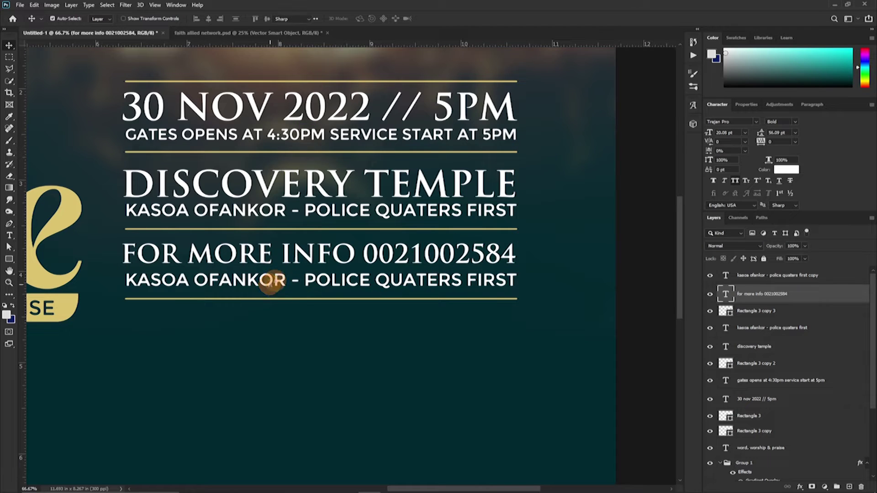
# Change the line beneath to 'CALL TO RESERVE SEAT (BOTH ADULTS & KIDS)'.
pyautogui.doubleClick(270, 282)
pyautogui.write('CALL TO RESERVE SEAT ()BOTH ADULT')
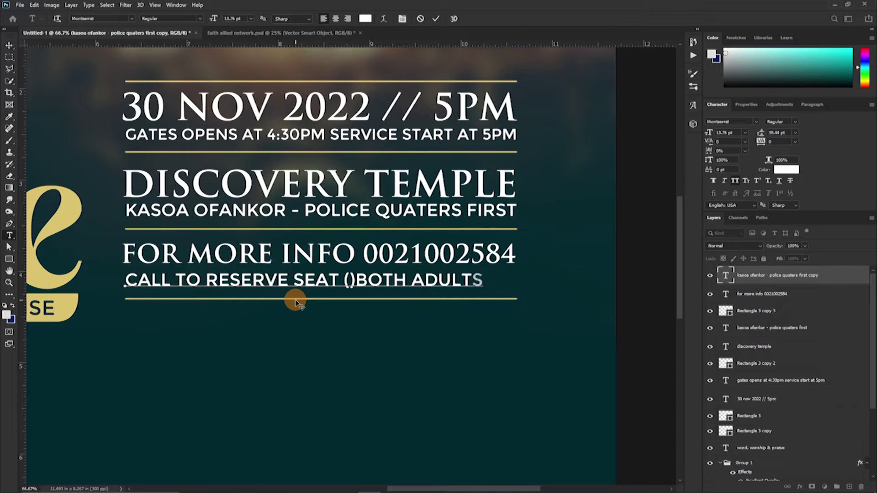
pyautogui.write('S')
pyautogui.click(353, 280)
pyautogui.press('BackSpace')
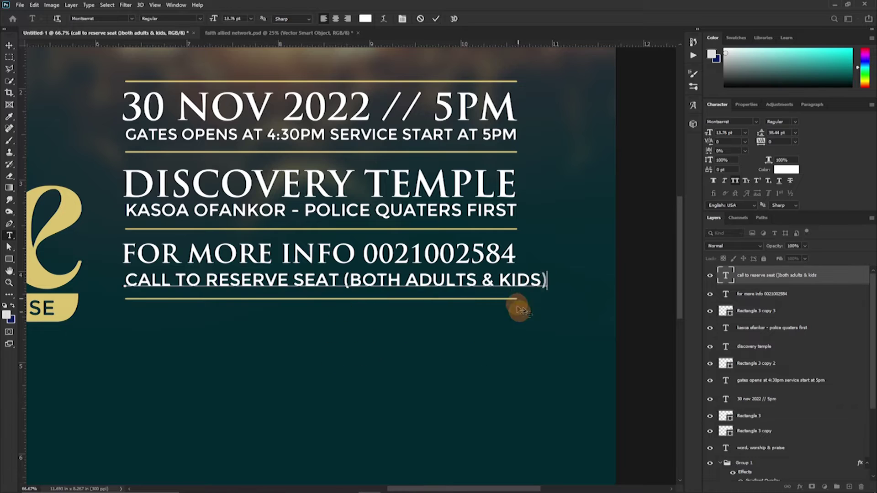
pyautogui.click(436, 18)
pyautogui.press('v')
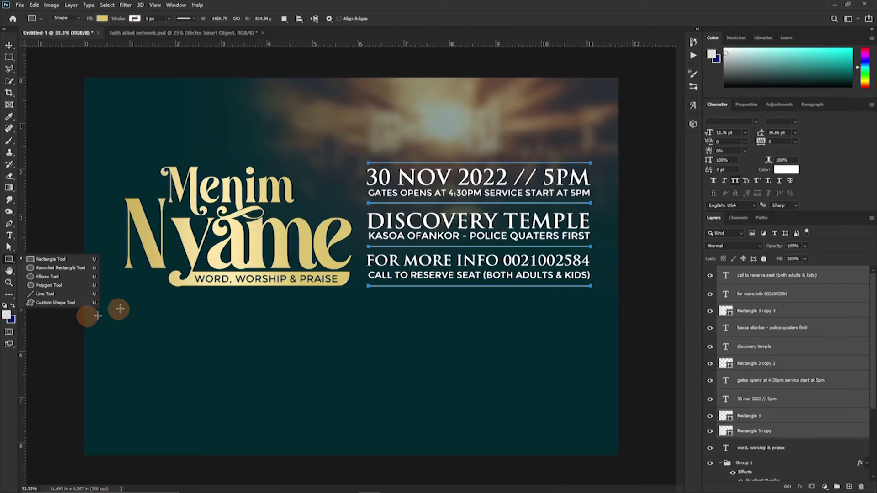
# Add a guide and draw a wide rectangle beneath the title.
pyautogui.click(89, 315)
pyautogui.moveTo(23, 345); pyautogui.dragTo(606, 346)
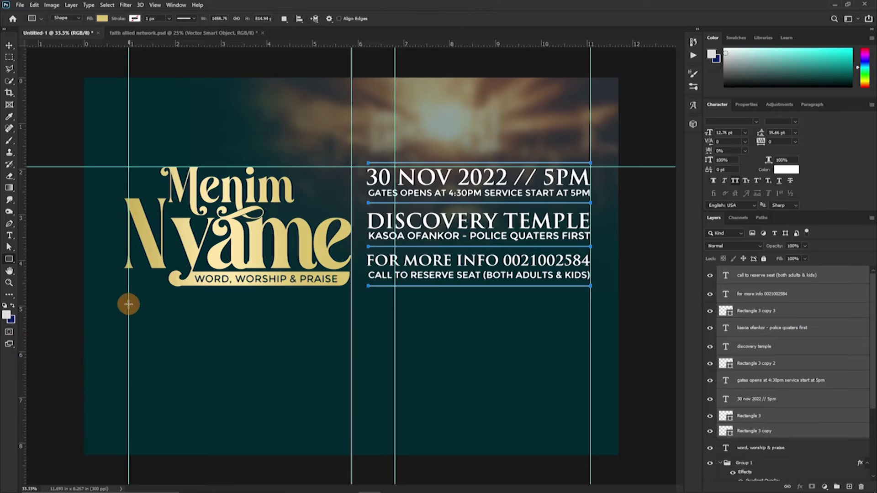
pyautogui.moveTo(128, 304); pyautogui.dragTo(591, 327)
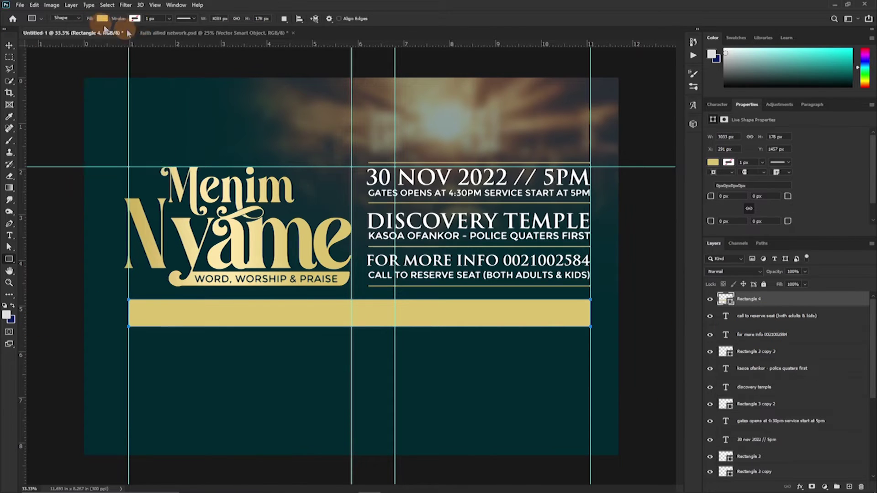
# Remove the rectangle's fill, reduce its height to 138 px, and give it a 6 px outline.
pyautogui.click(103, 18)
pyautogui.click(39, 35)
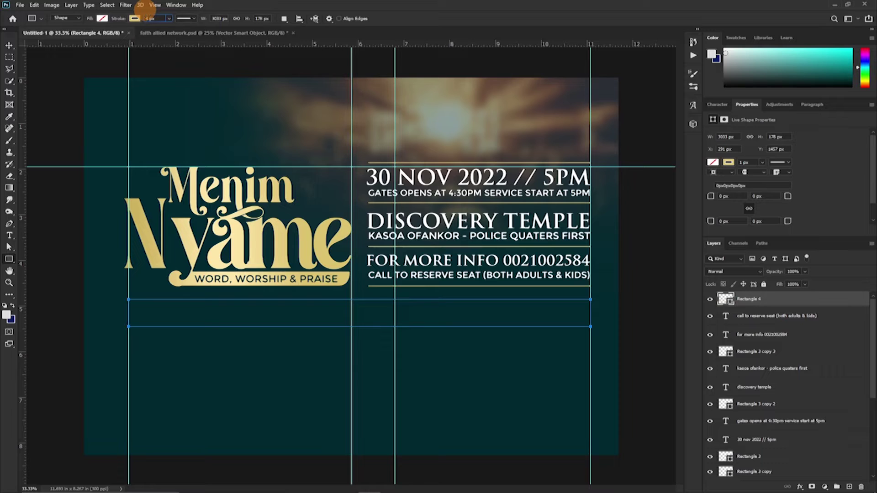
pyautogui.press('Return')
pyautogui.moveTo(760, 139); pyautogui.dragTo(694, 246)
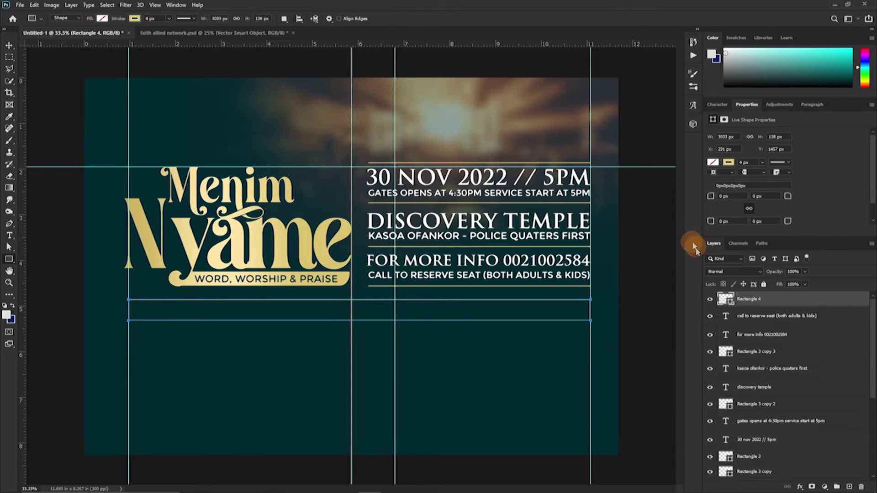
pyautogui.click(151, 19)
pyautogui.write('6')
pyautogui.press('Return')
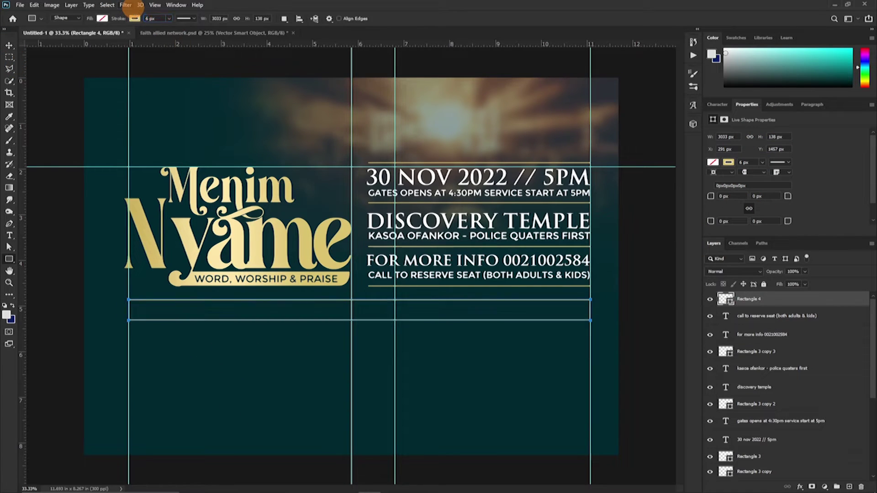
pyautogui.click(10, 235)
pyautogui.click(147, 344)
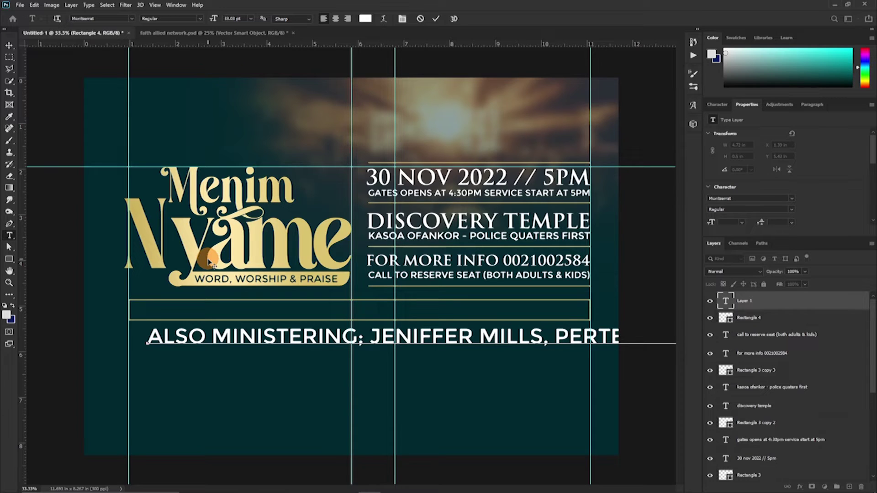
# Shrink the ALSO MINISTERING line to about 15 pt and colour it the title's gold.
pyautogui.hotkey('ctrl', 'a')
pyautogui.click(717, 104)
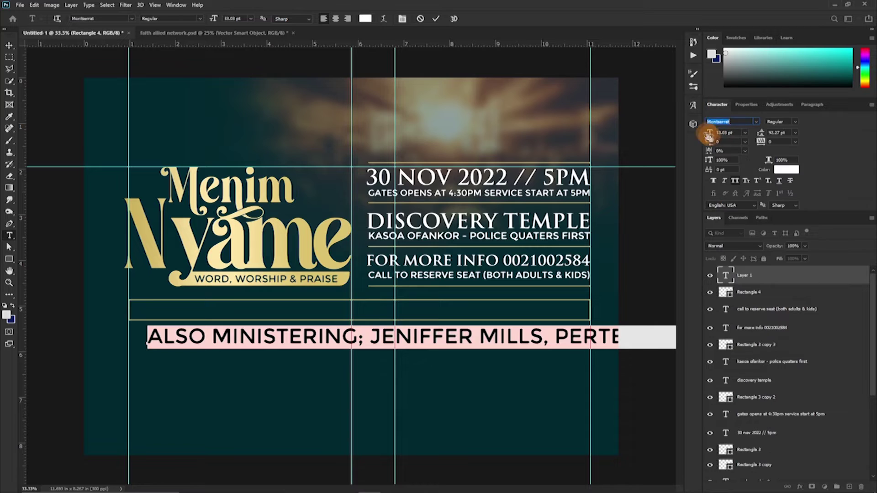
pyautogui.moveTo(709, 132)
pyautogui.mouseDown()
pyautogui.moveTo(694, 136)
pyautogui.moveTo(702, 135)
pyautogui.mouseUp()
pyautogui.click(603, 286)
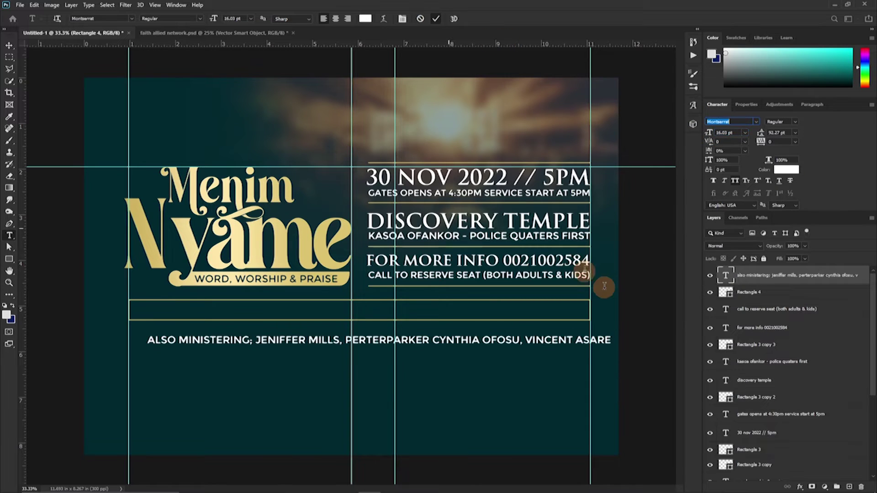
pyautogui.click(787, 169)
pyautogui.click(337, 265)
pyautogui.press('Return')
# Move the speakers line into the outlined box and scale it slightly to fit.
pyautogui.moveTo(524, 355); pyautogui.dragTo(495, 315)
pyautogui.moveTo(597, 309); pyautogui.dragTo(583, 311)
pyautogui.press('Return')
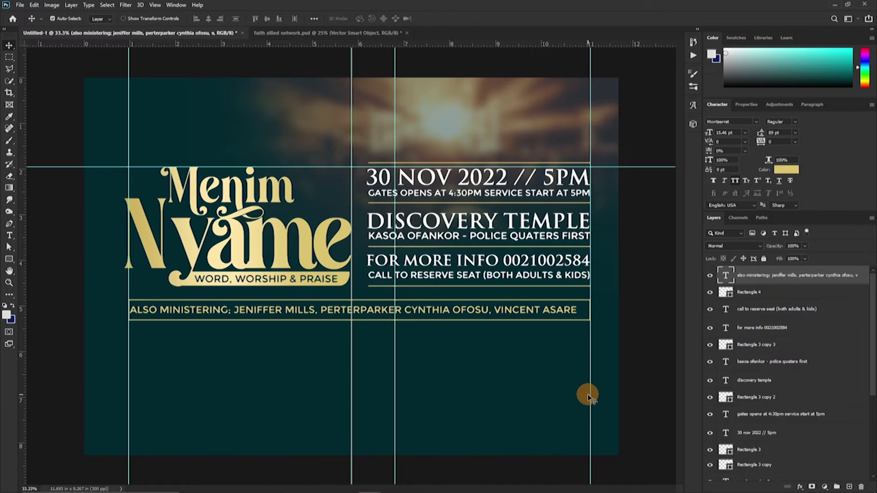
pyautogui.scroll(-4, 777, 366)
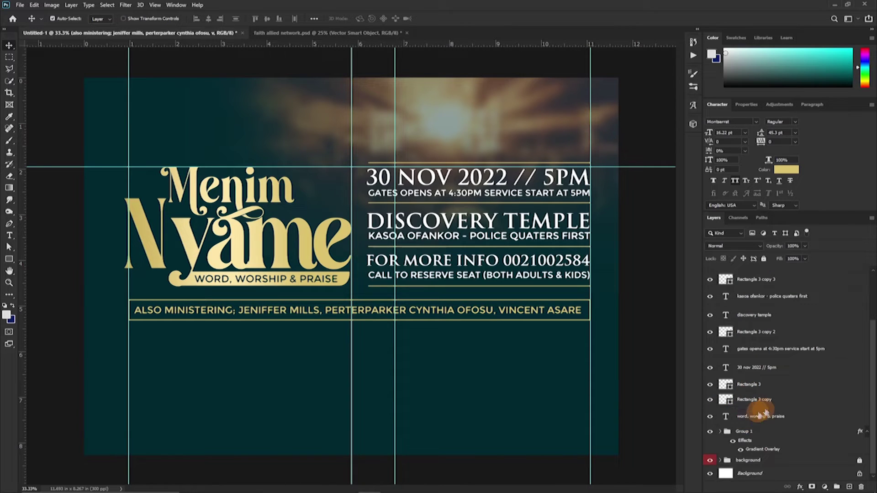
pyautogui.click(756, 414)
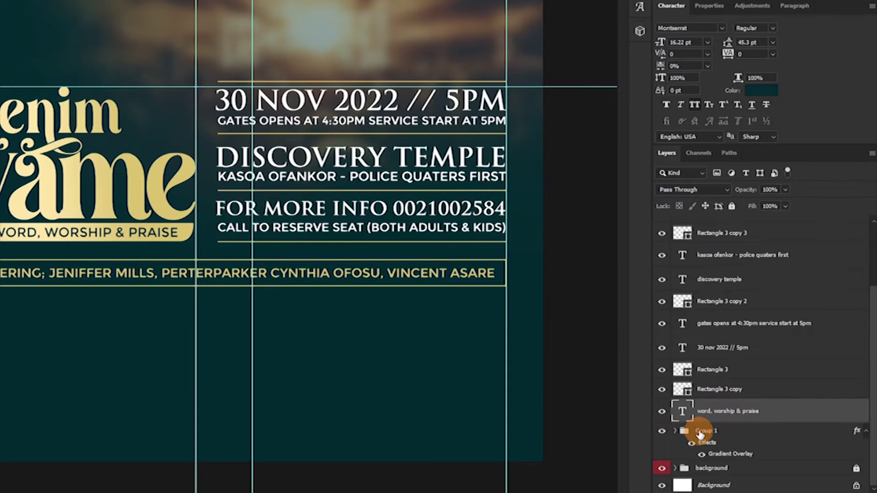
# Group the layers from the tagline up to Rectangle 3 copy 3, check the group, then undo it.
pyautogui.click(701, 432)
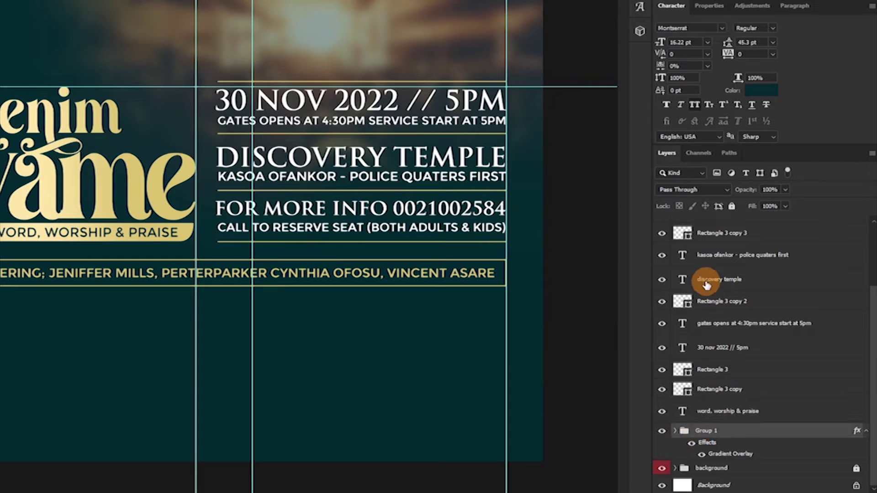
pyautogui.click(709, 414)
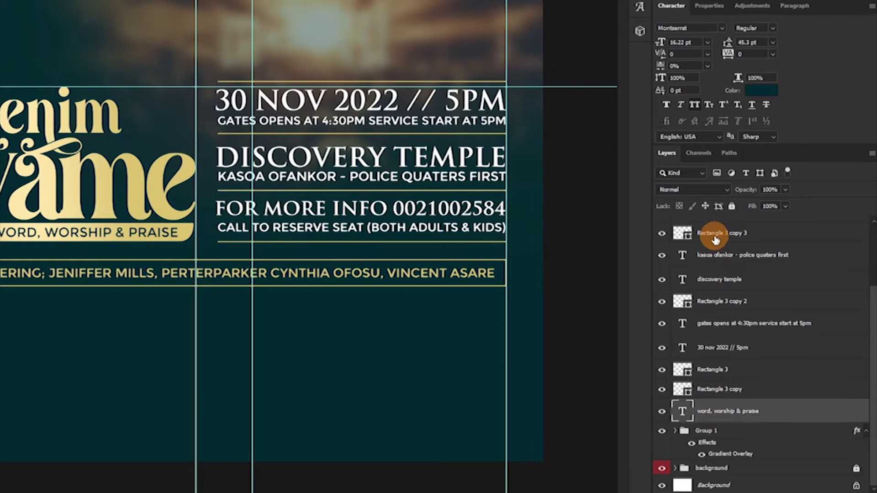
pyautogui.keyDown('shift'); pyautogui.click(715, 236); pyautogui.keyUp('shift')
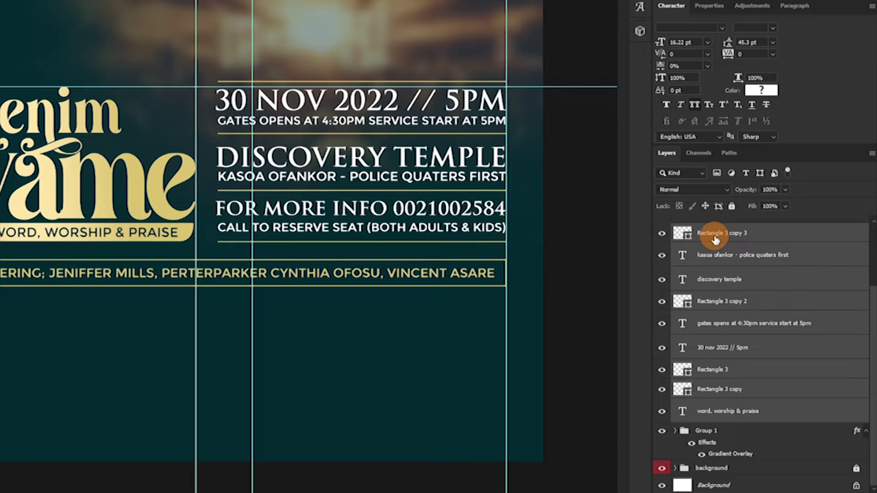
pyautogui.hotkey('ctrl', 'g')
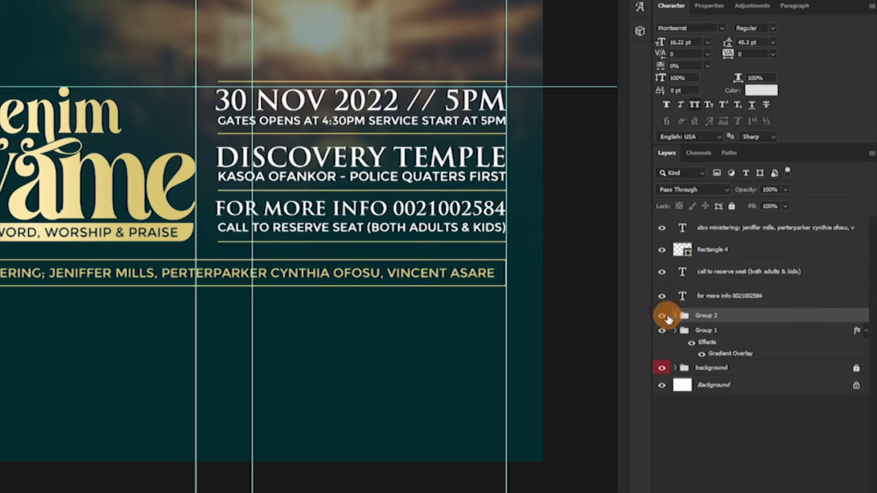
pyautogui.click(664, 316)
pyautogui.click(664, 316)
pyautogui.click(664, 317)
pyautogui.hotkey('ctrl', 'z')
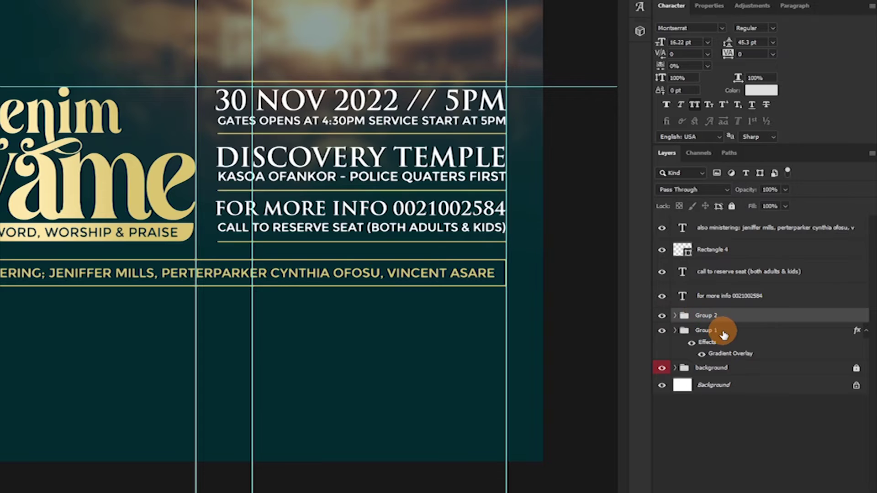
pyautogui.hotkey('ctrl', 'shift', 'g')
pyautogui.scroll(1, 727, 323)
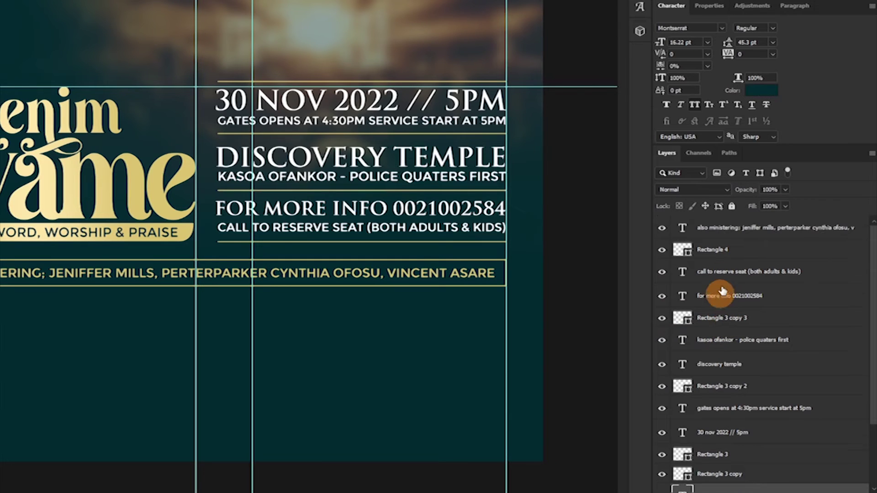
# Group the layers from 'also ministering' down to 'word, worship & praise' into one 'info' group.
pyautogui.click(719, 240)
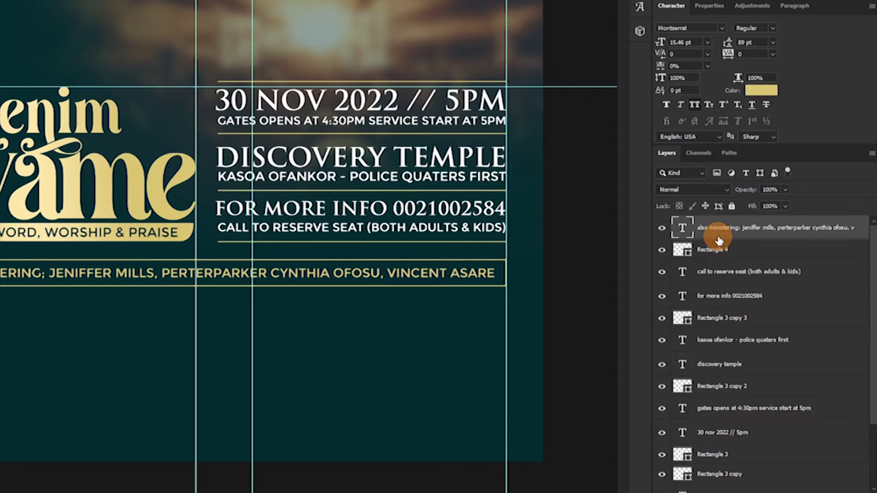
pyautogui.scroll(-4, 725, 320)
pyautogui.click(727, 374)
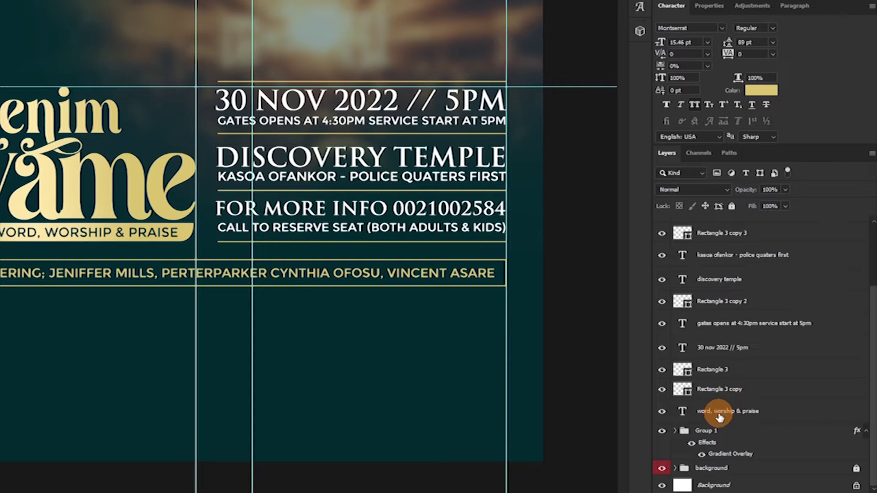
pyautogui.keyDown('shift'); pyautogui.click(719, 412); pyautogui.keyUp('shift')
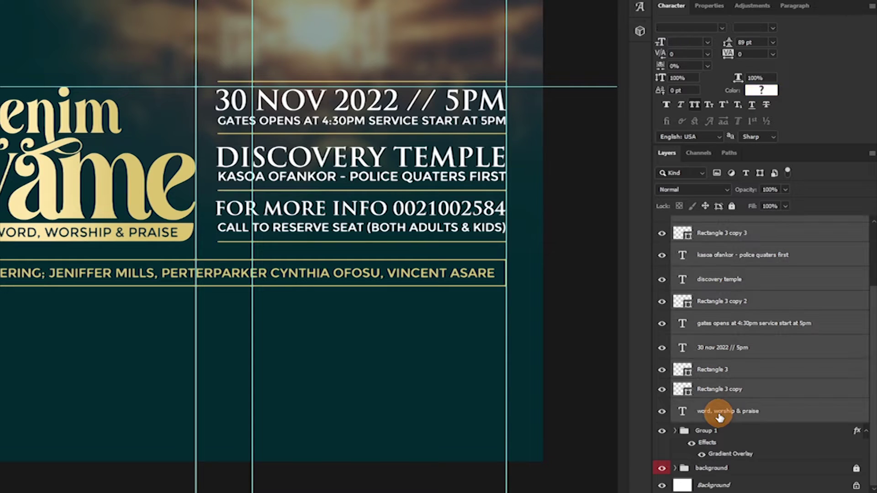
pyautogui.scroll(4, 720, 374)
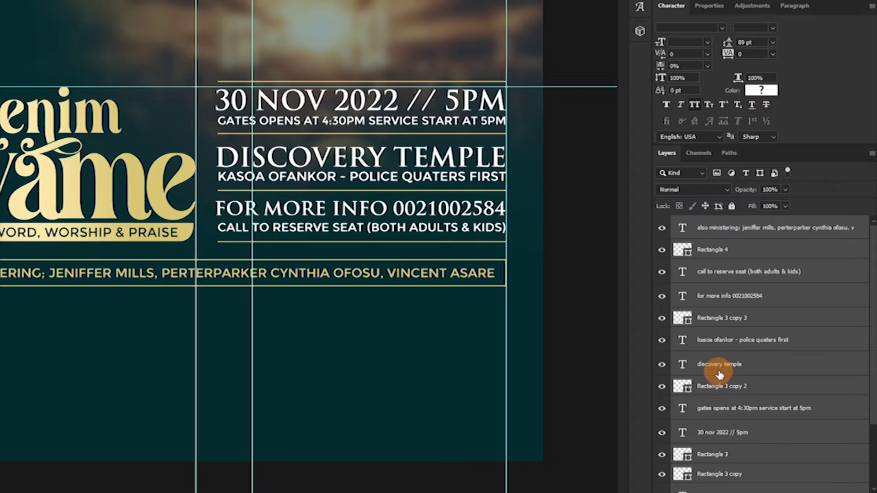
pyautogui.hotkey('ctrl', 'g')
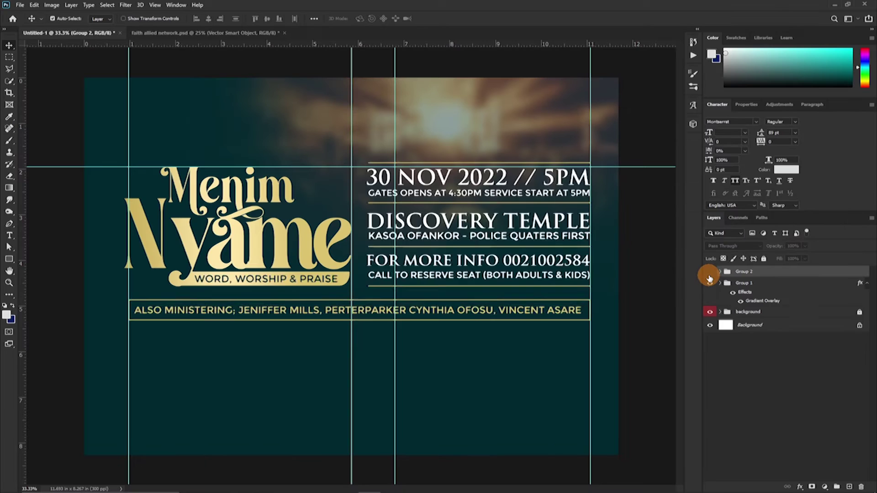
pyautogui.click(661, 229)
pyautogui.click(662, 229)
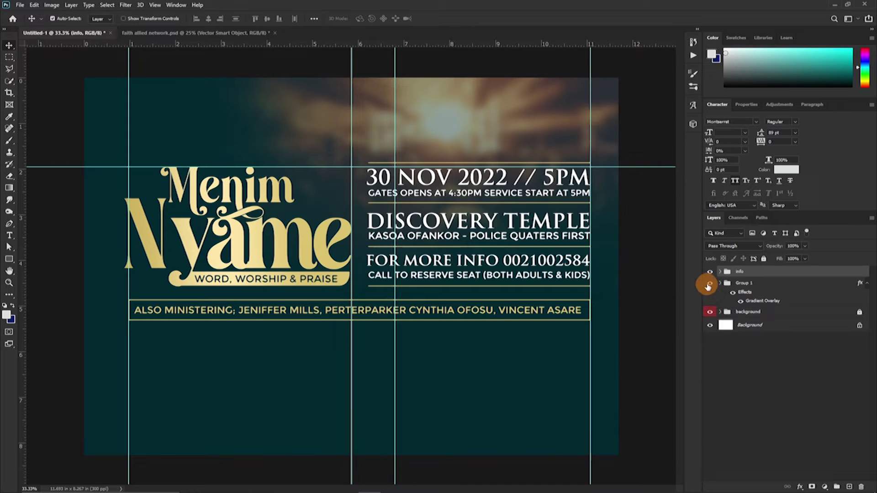
# Hide the info and title groups and draw a rectangle covering the whole canvas.
pyautogui.moveTo(708, 276); pyautogui.dragTo(709, 284)
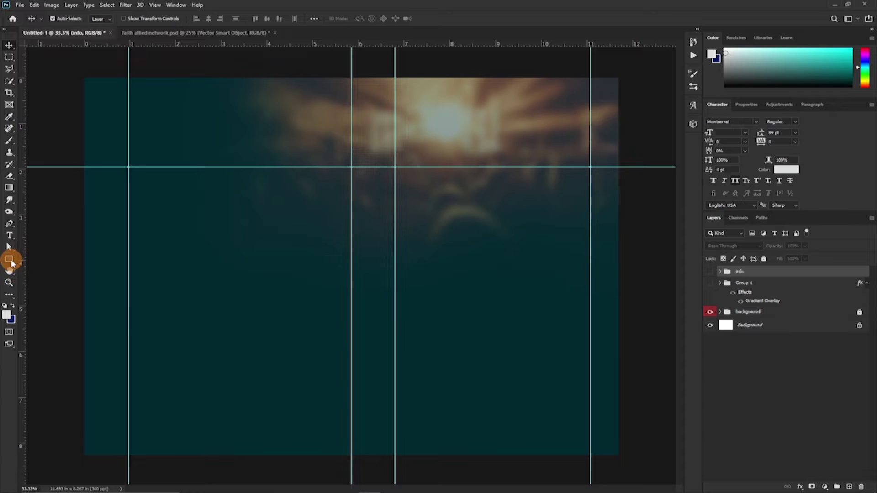
pyautogui.press('u')
pyautogui.moveTo(78, 74); pyautogui.dragTo(623, 458)
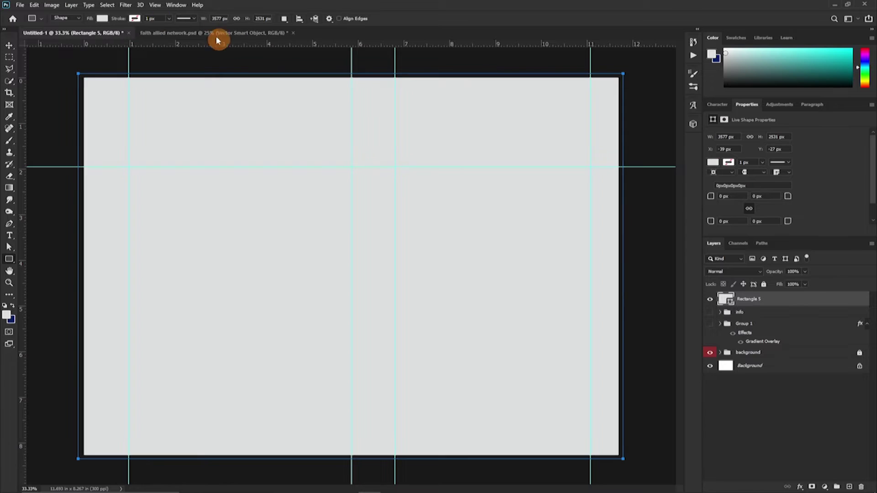
# Try Add Noise on the rectangle as a smart object, then cancel the filter.
pyautogui.click(126, 6)
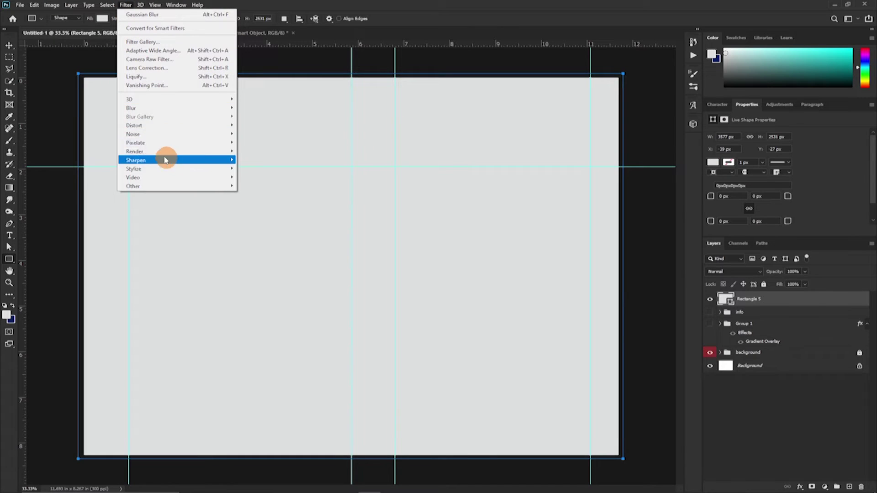
pyautogui.moveTo(142, 134)
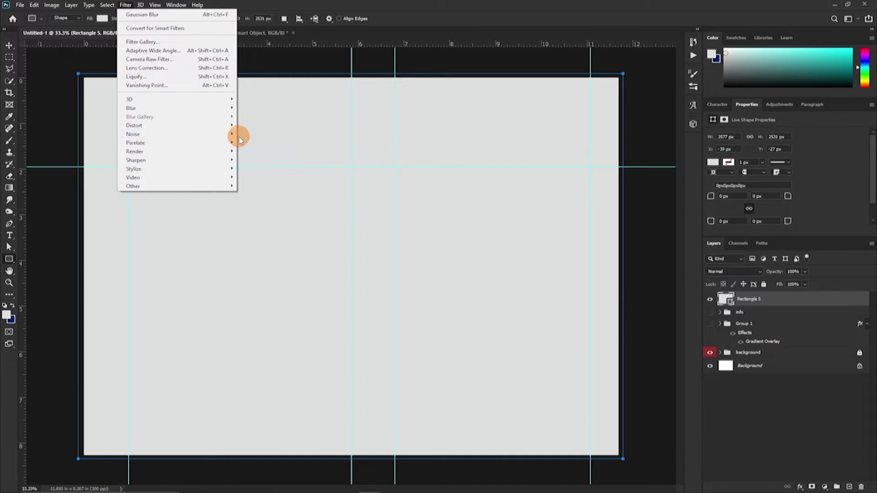
pyautogui.moveTo(224, 134)
pyautogui.click(257, 134)
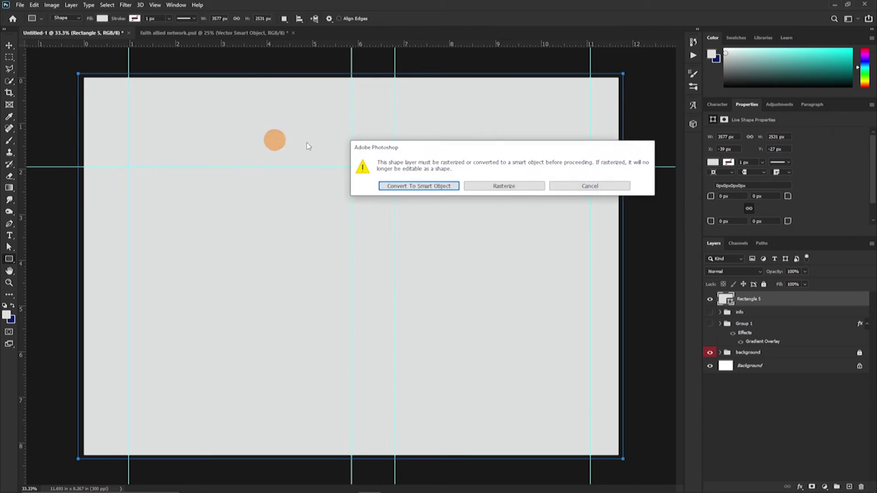
pyautogui.click(439, 191)
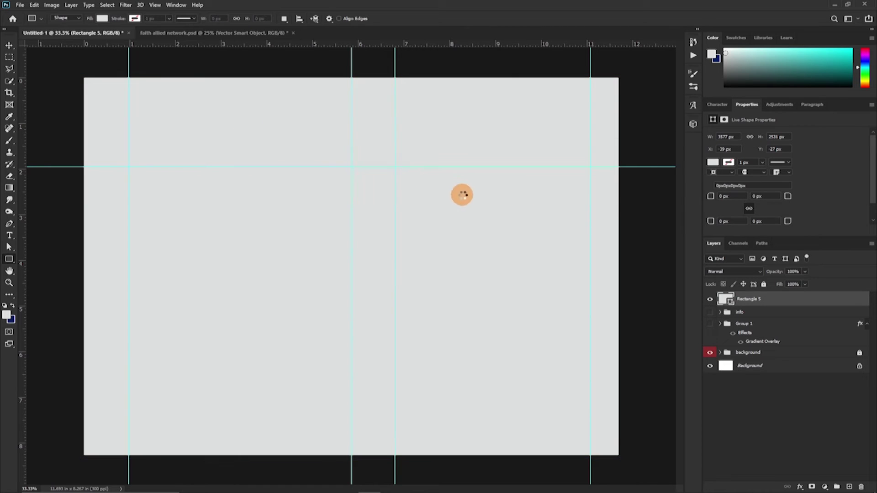
pyautogui.moveTo(398, 228); pyautogui.dragTo(443, 229)
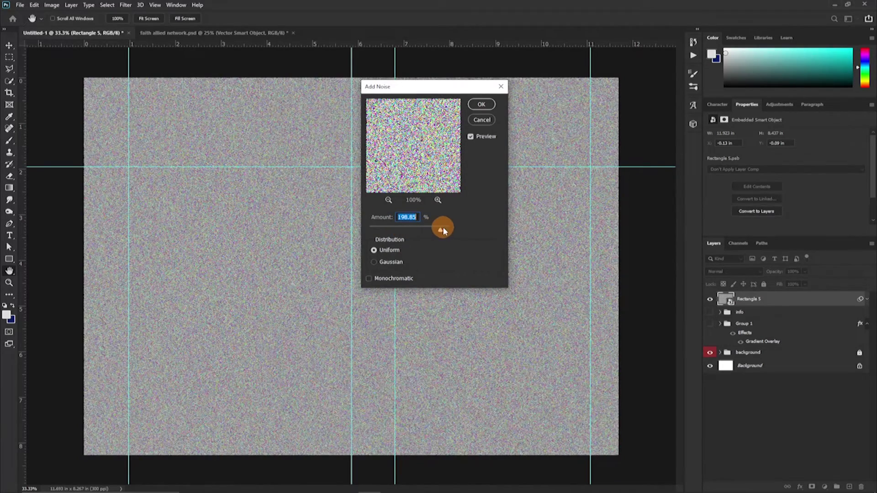
pyautogui.click(480, 120)
pyautogui.click(730, 301)
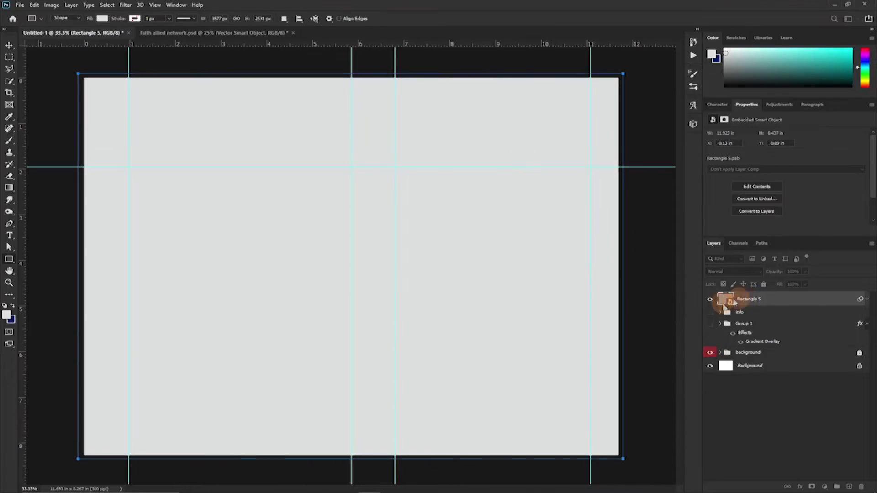
# Fill the rectangle teal and apply Add Noise to it as a smart object.
pyautogui.click(607, 235)
pyautogui.click(784, 143)
pyautogui.click(126, 5)
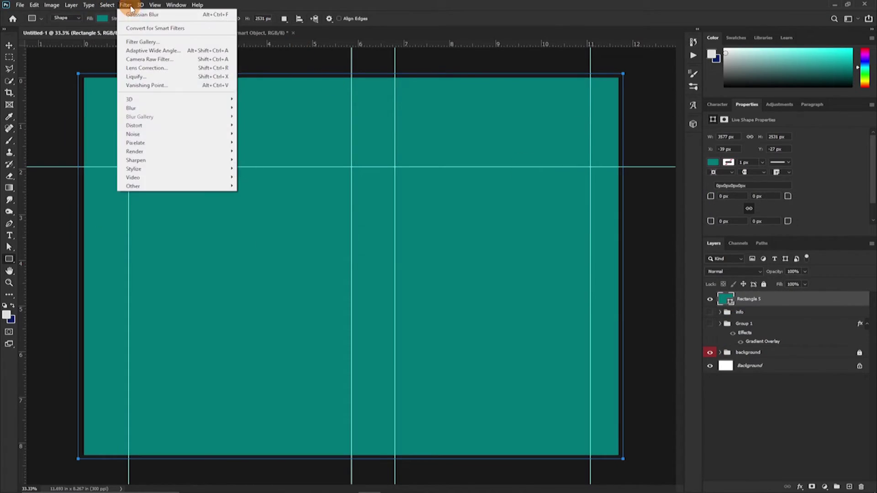
pyautogui.click(151, 12)
pyautogui.click(499, 201)
pyautogui.press('Return')
pyautogui.click(733, 271)
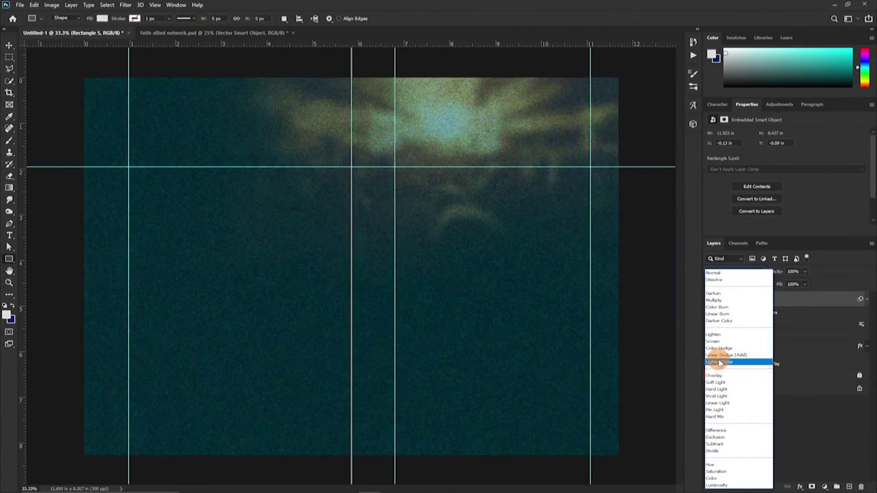
# Set the texture to Overlay at 19% opacity, move it below Group 1, and add a layer mask.
pyautogui.click(716, 375)
pyautogui.moveTo(780, 277); pyautogui.dragTo(737, 275)
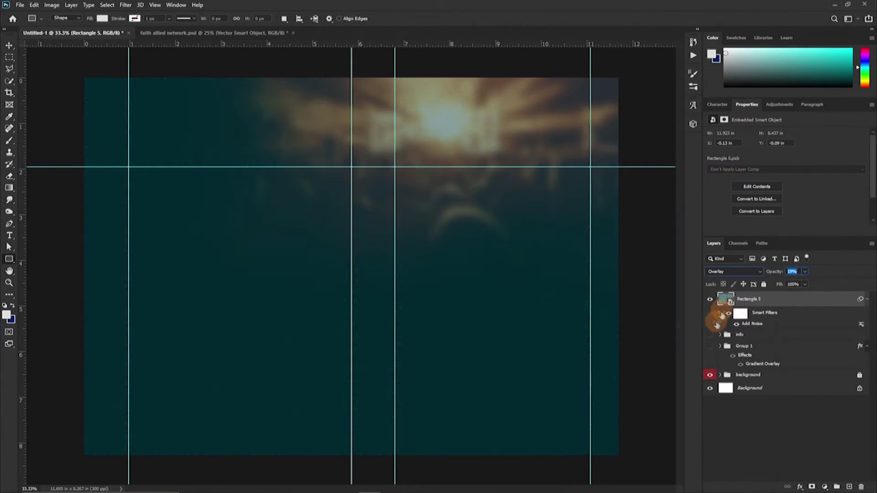
pyautogui.moveTo(722, 306); pyautogui.dragTo(706, 348)
pyautogui.click(812, 488)
pyautogui.press('d')
pyautogui.press('x')
pyautogui.press('b')
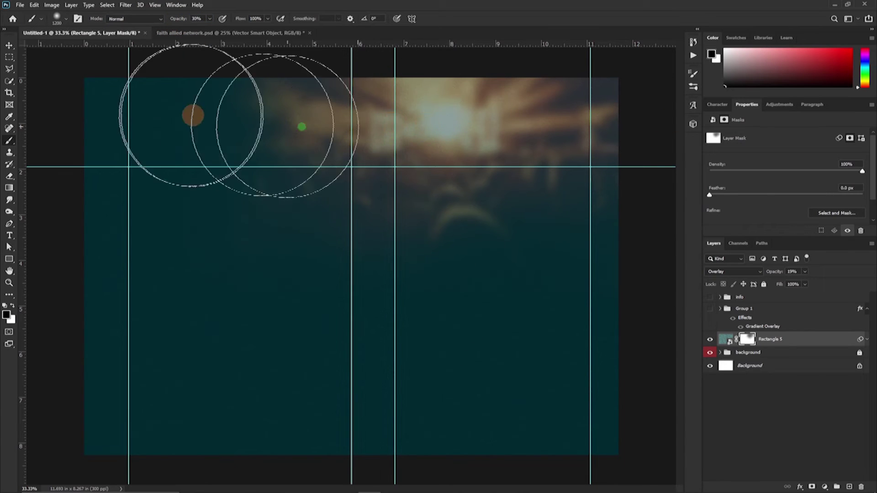
# Blur the texture layer and show the gold Menim Nyame title again.
pyautogui.click(813, 338)
pyautogui.click(125, 4)
pyautogui.moveTo(137, 108)
pyautogui.click(249, 142)
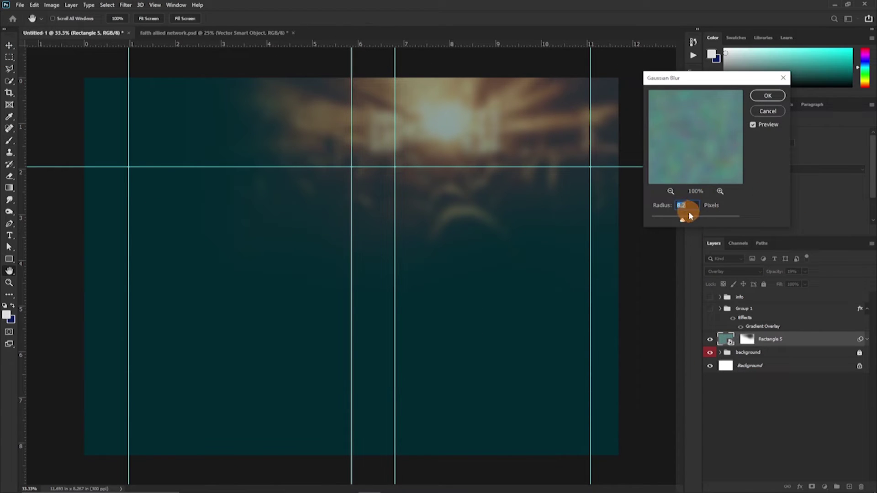
pyautogui.press('Return')
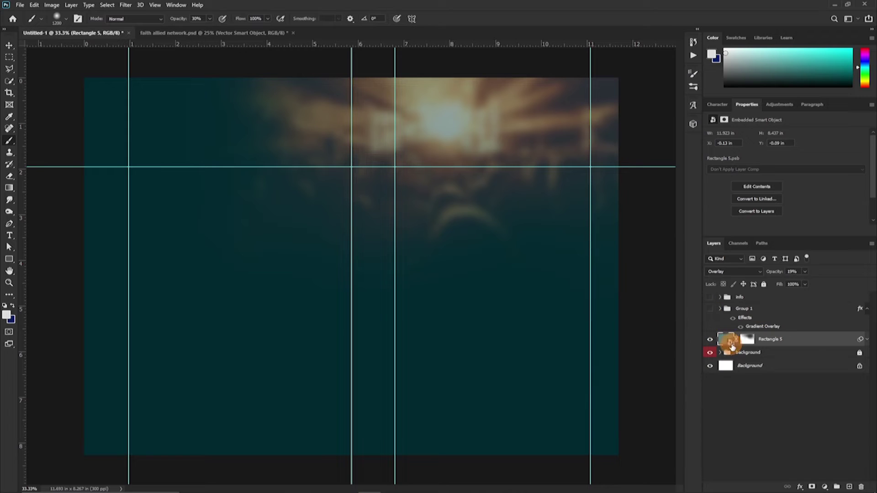
pyautogui.click(710, 310)
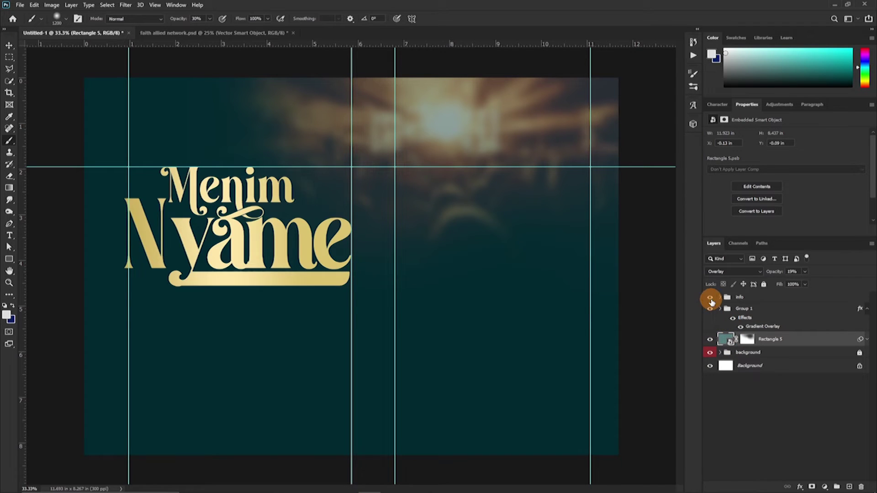
# Show the info group, bring in the lion-and-flame logo, and scale it to about 0.46 × 0.68 in above the title.
pyautogui.click(711, 298)
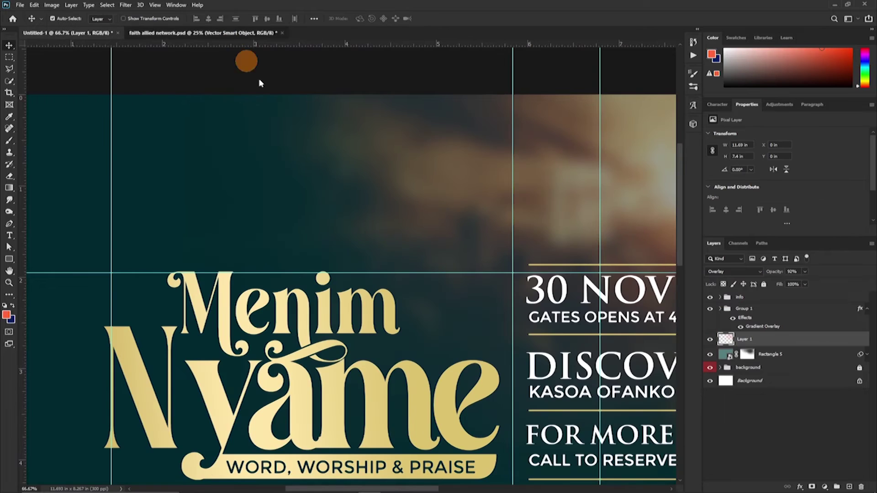
pyautogui.click(215, 33)
pyautogui.moveTo(319, 205); pyautogui.dragTo(236, 205)
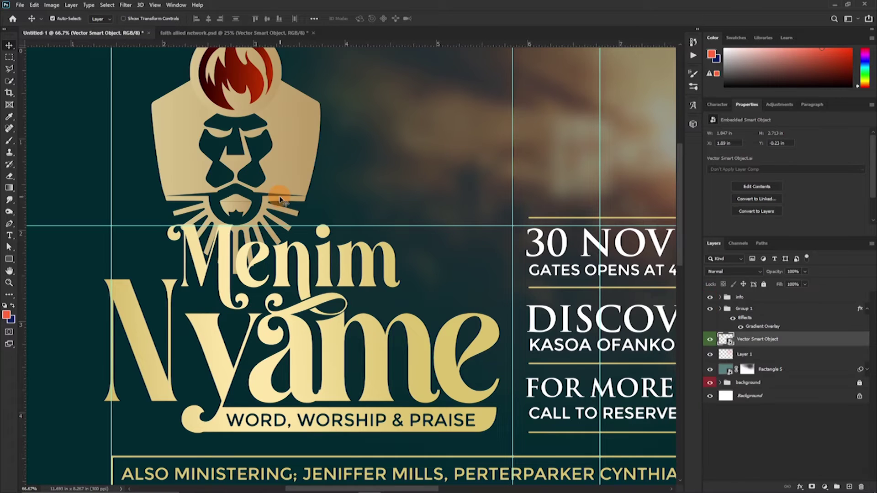
pyautogui.press('ctrl')
pyautogui.hotkey('ctrl', 't')
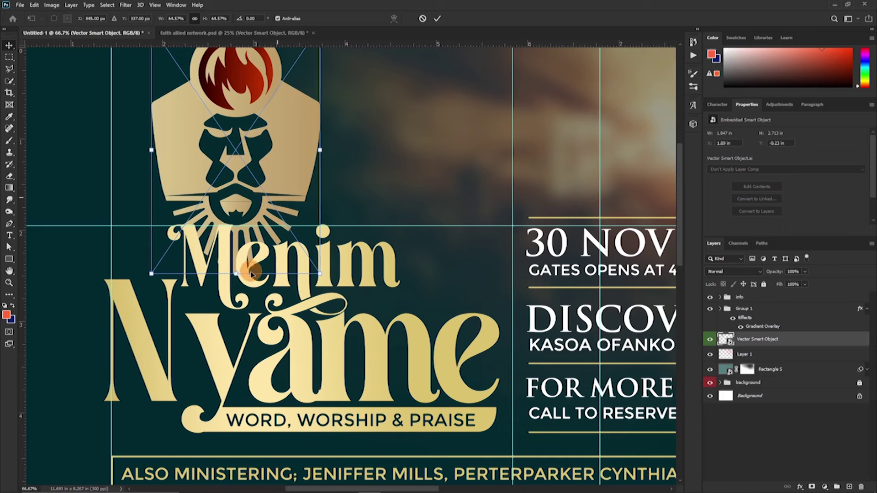
pyautogui.moveTo(151, 274); pyautogui.dragTo(259, 218)
pyautogui.moveTo(253, 170); pyautogui.dragTo(258, 233)
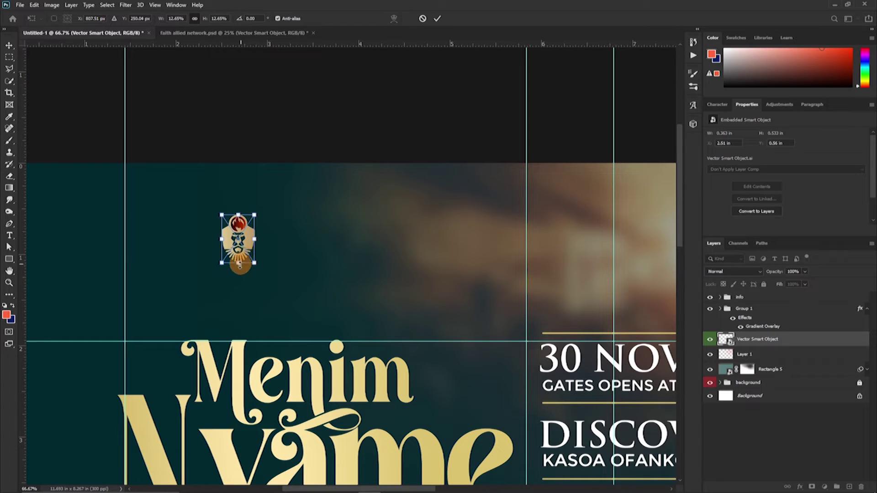
pyautogui.moveTo(241, 269); pyautogui.dragTo(231, 252)
pyautogui.doubleClick(248, 246)
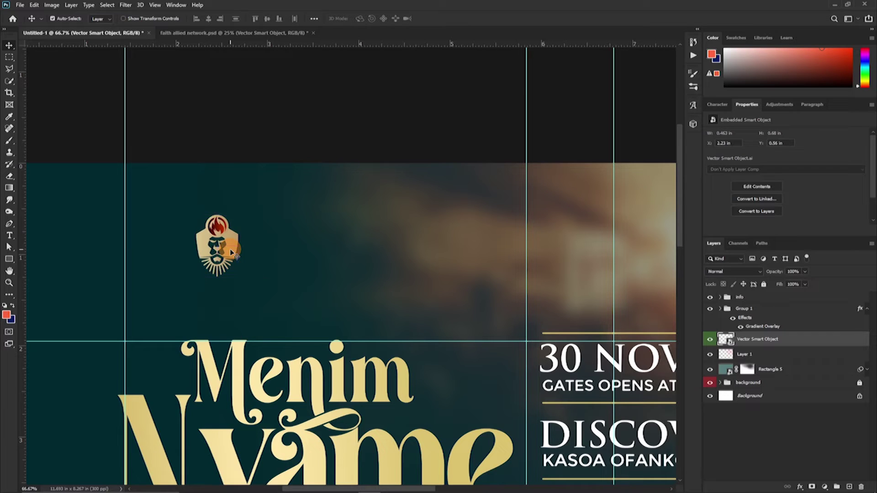
# Type 'THE LION'S GATE' with 'MINISTRIES' on a second line beside the logo.
pyautogui.press('t')
pyautogui.click(269, 238)
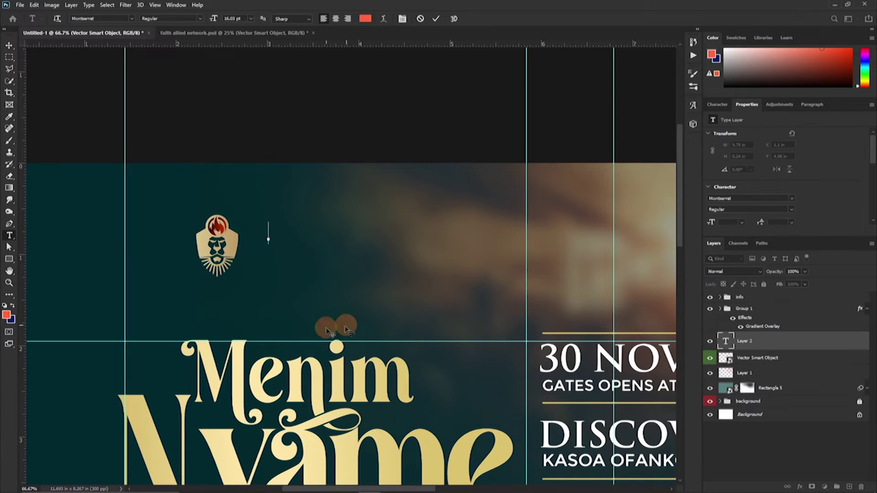
pyautogui.write("THE LION'S GATE")
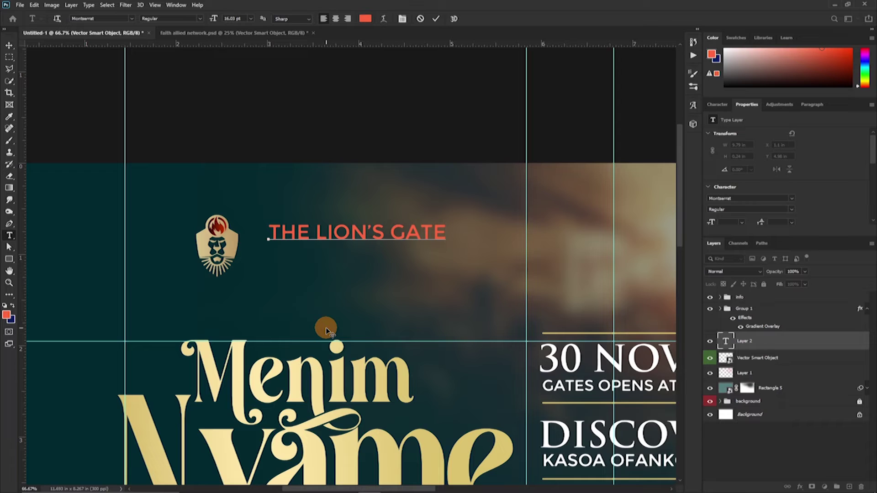
pyautogui.press('Return')
pyautogui.write('MINISTRIES')
# Tighten the leading, set the first line to Trajan Pro, and track MINISTRIES to 360.
pyautogui.hotkey('ctrl', 'a')
pyautogui.click(718, 105)
pyautogui.click(755, 133)
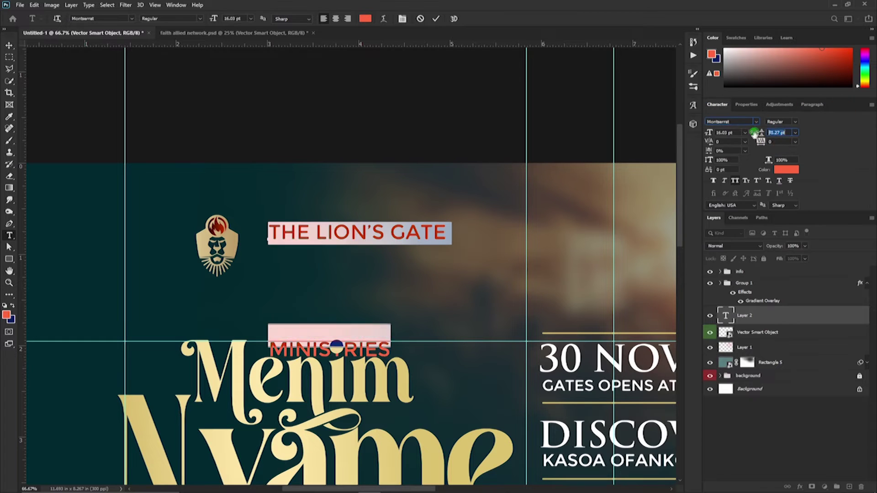
pyautogui.moveTo(755, 133); pyautogui.dragTo(464, 231)
pyautogui.click(756, 122)
pyautogui.click(594, 192)
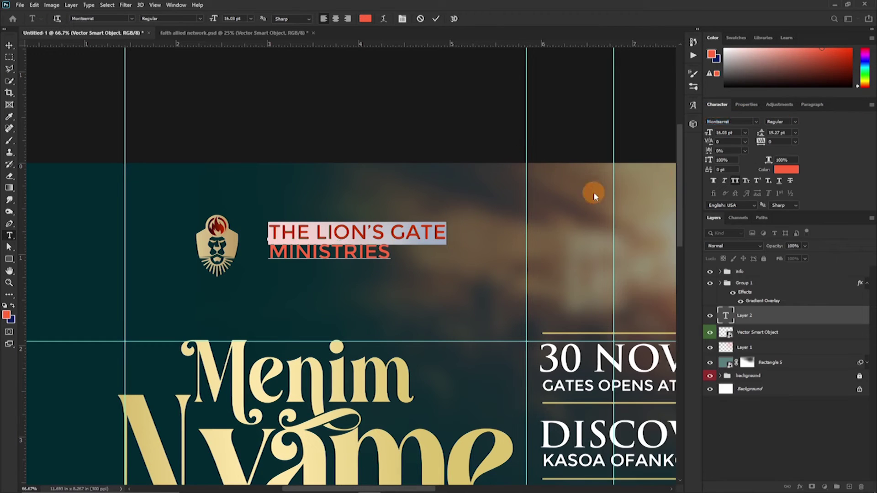
pyautogui.click(756, 121)
pyautogui.click(736, 139)
pyautogui.moveTo(268, 254); pyautogui.dragTo(392, 254)
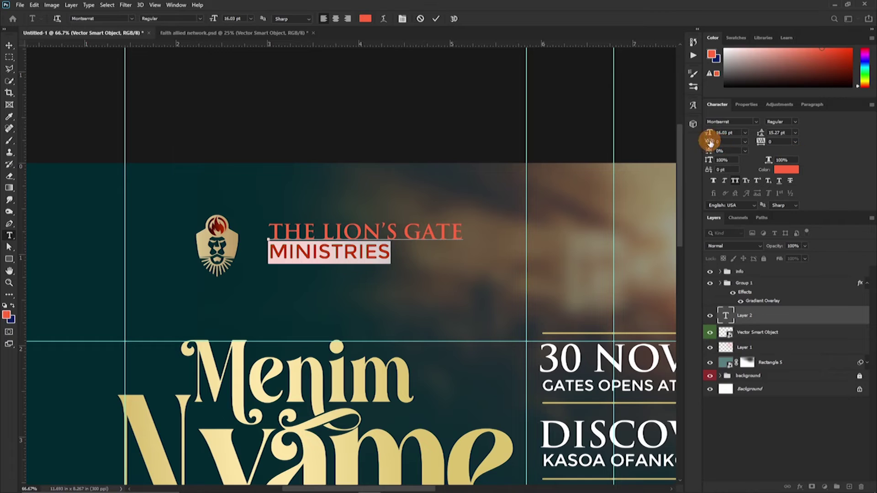
pyautogui.moveTo(760, 142); pyautogui.dragTo(779, 141)
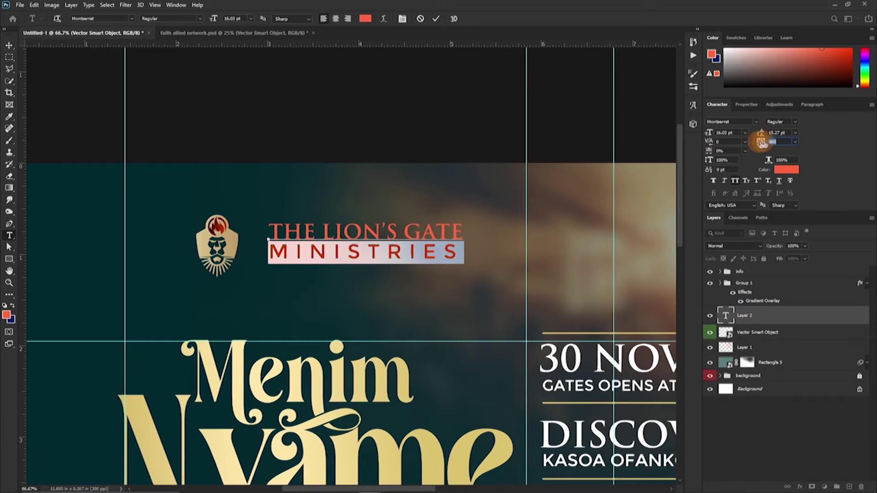
# Make the ministry name text white.
pyautogui.click(439, 21)
pyautogui.click(786, 170)
pyautogui.click(254, 251)
pyautogui.press('Return')
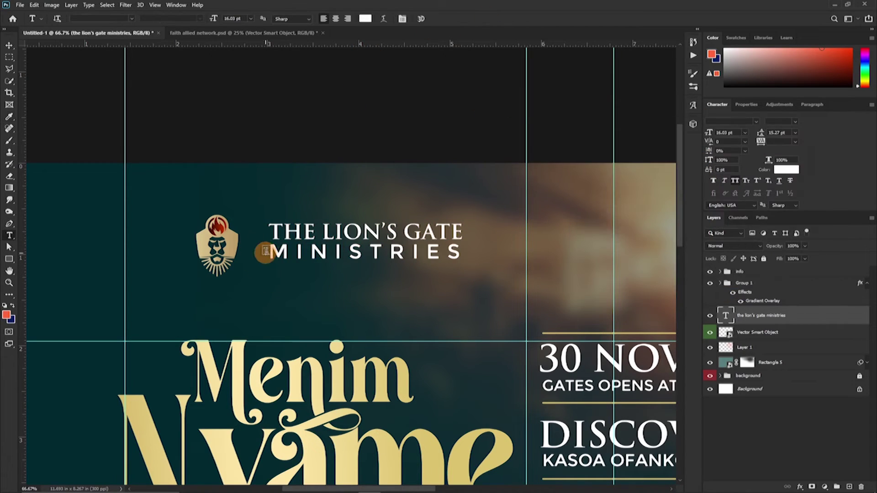
# Move the logo and text together and scale the text down beside the logo.
pyautogui.press('v')
pyautogui.moveTo(342, 228); pyautogui.dragTo(320, 235)
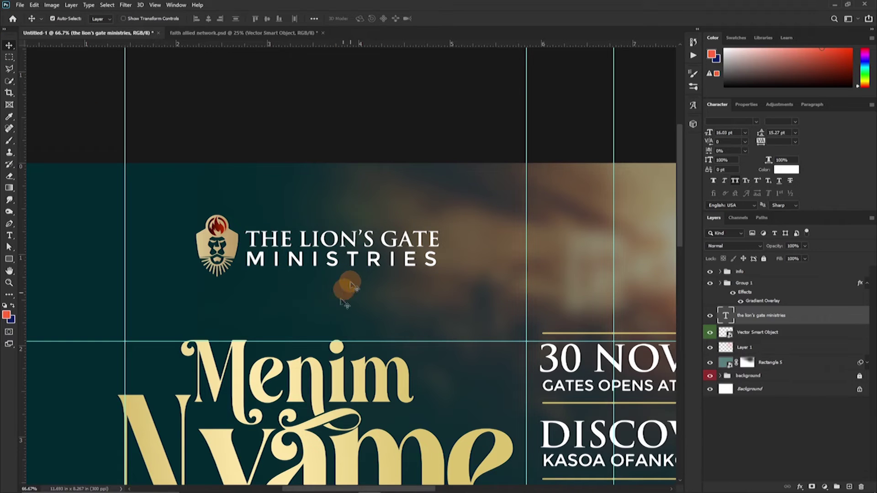
pyautogui.moveTo(232, 242); pyautogui.dragTo(214, 264)
pyautogui.moveTo(341, 247); pyautogui.dragTo(322, 238)
pyautogui.hotkey('ctrl', 't')
pyautogui.moveTo(434, 269); pyautogui.dragTo(219, 256)
pyautogui.press('Return')
# Set the first line's tracking to -50 and nudge the text into line with the logo.
pyautogui.press('t')
pyautogui.click(795, 141)
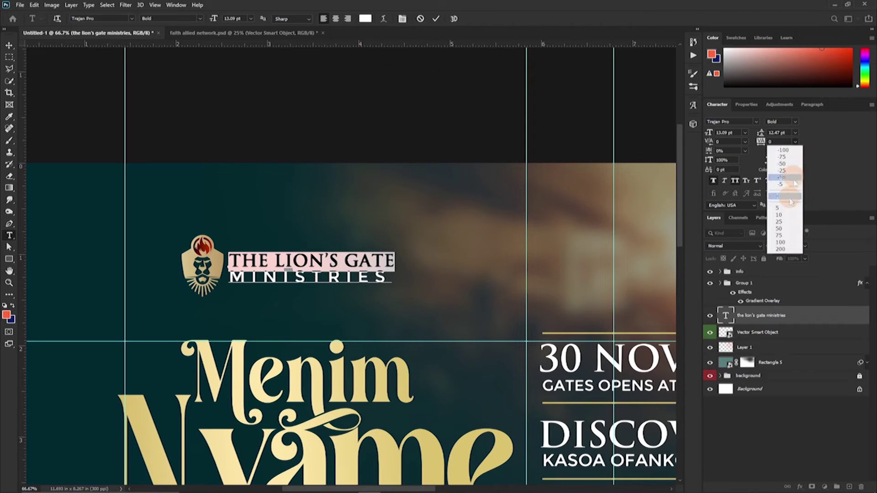
pyautogui.click(794, 144)
pyautogui.click(795, 141)
pyautogui.click(777, 166)
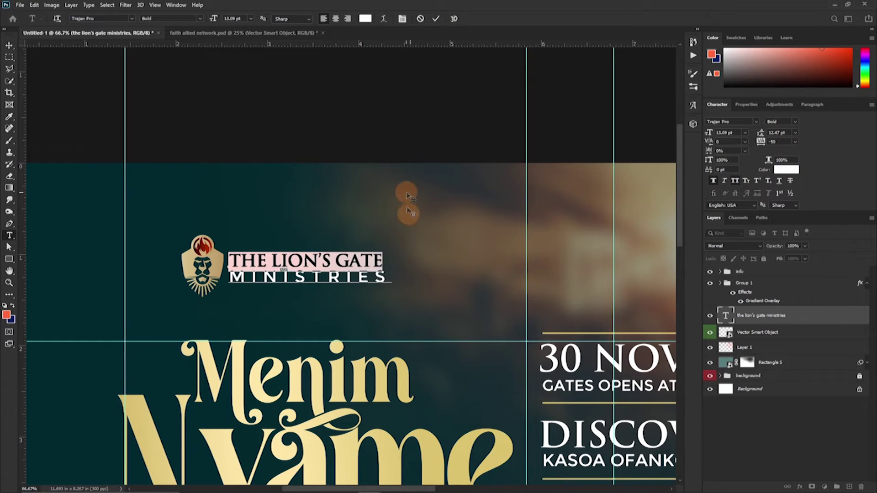
pyautogui.hotkey('ctrl', 'Return')
pyautogui.press('v')
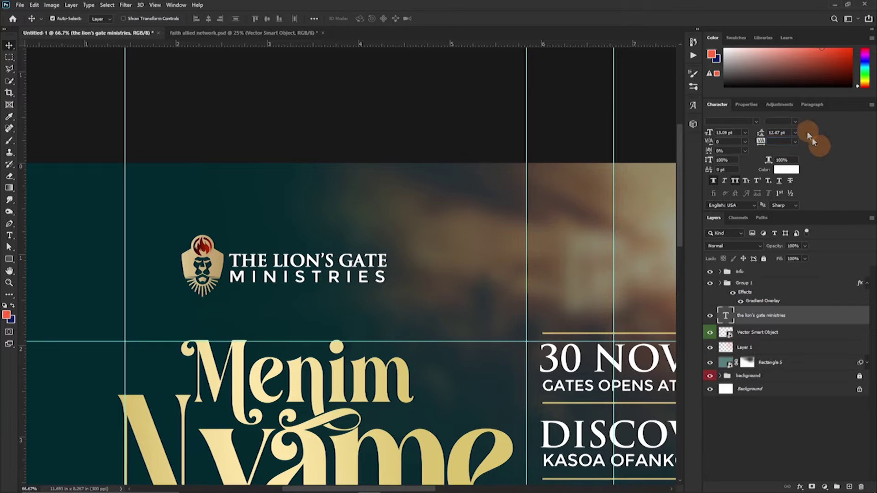
pyautogui.write('40')
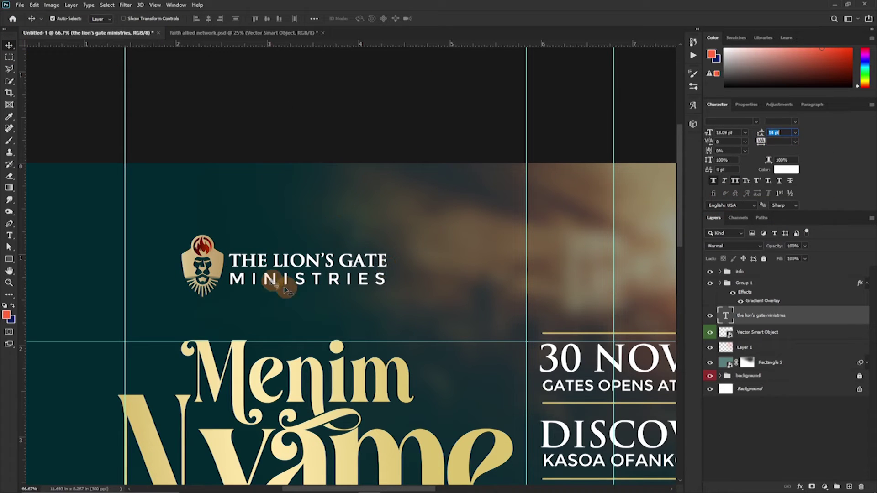
pyautogui.moveTo(329, 295); pyautogui.dragTo(304, 277)
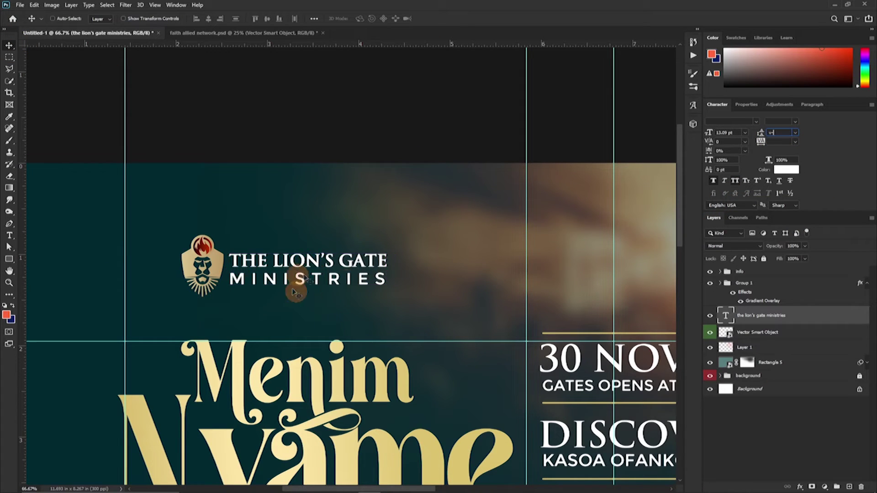
# Select the logo and ministry name layers together and move them slightly down-right.
pyautogui.hotkey('ctrl', '0')
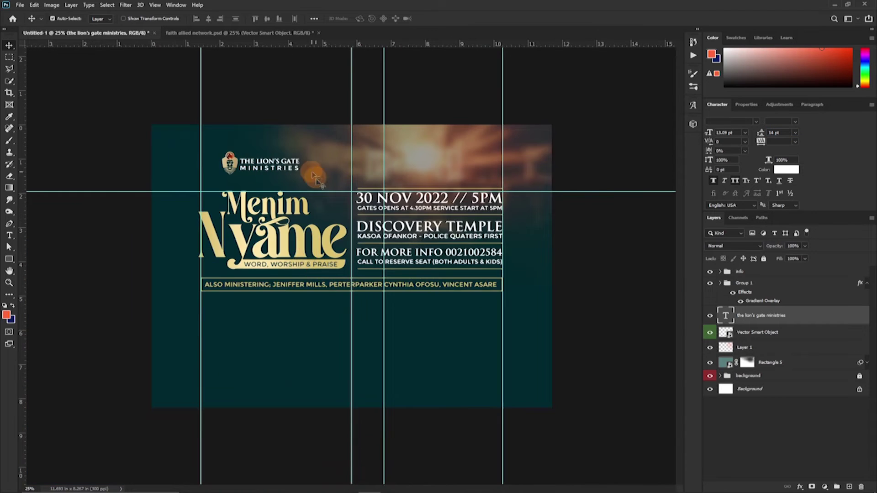
pyautogui.hotkey('ctrl', '+')
pyautogui.scroll(2, 124, 101)
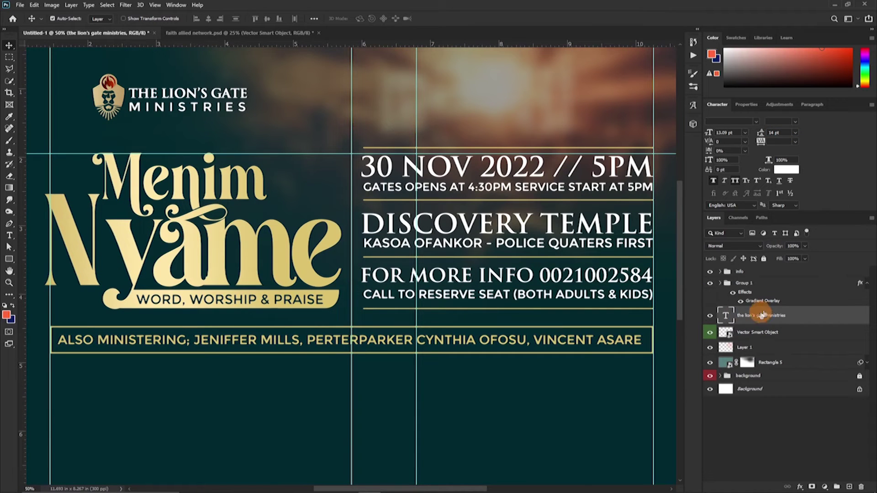
pyautogui.click(868, 283)
pyautogui.keyDown('ctrl'); pyautogui.click(794, 319); pyautogui.keyUp('ctrl')
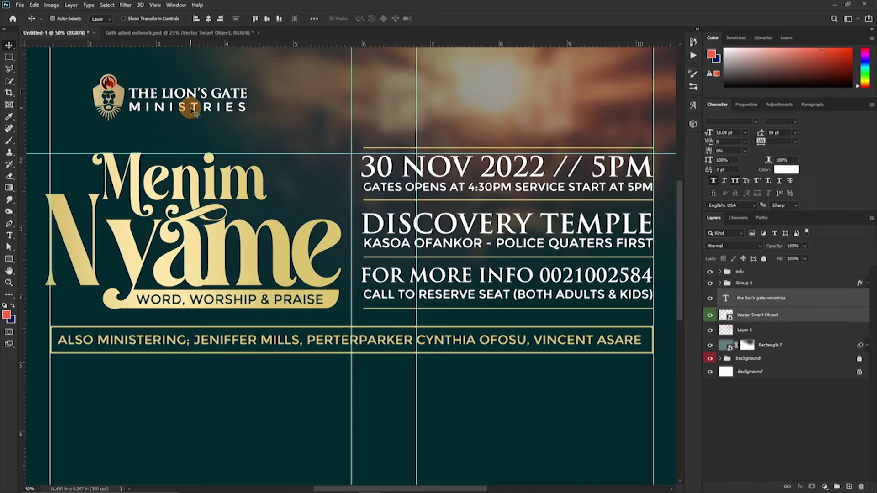
pyautogui.moveTo(183, 139); pyautogui.dragTo(191, 152)
# Hide the guides and drag the eastwood speaker photo from the church flyer folder into the flyer.
pyautogui.scroll(-5, 191, 152)
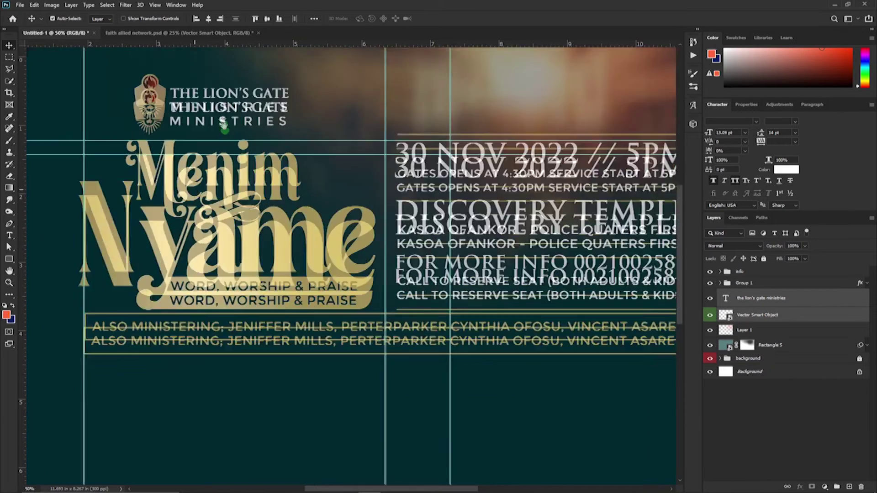
pyautogui.hotkey('ctrl', '-')
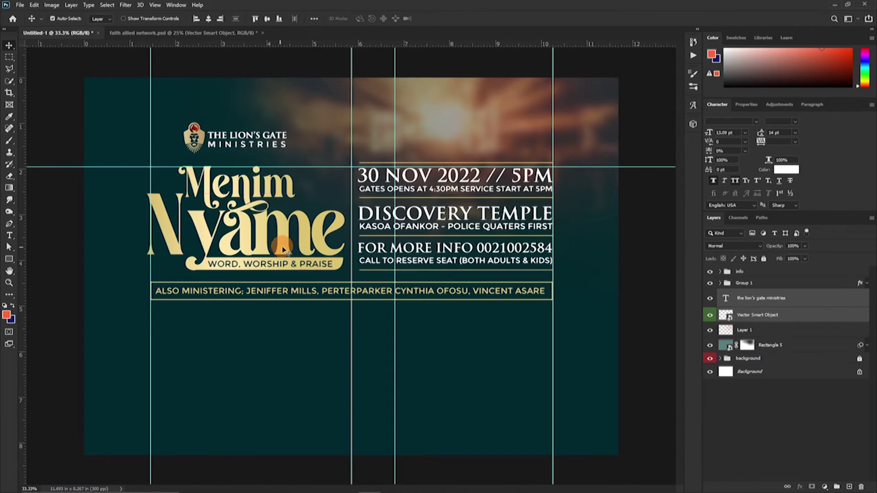
pyautogui.hotkey('ctrl', ';')
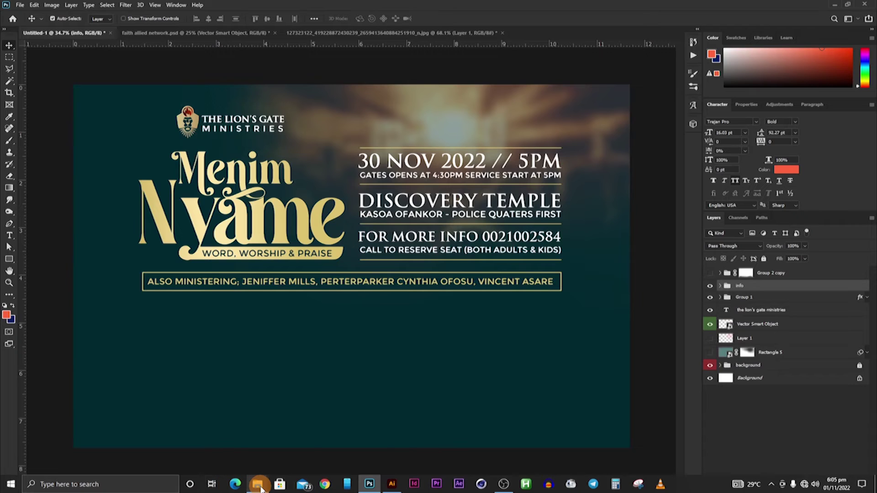
pyautogui.moveTo(259, 487)
pyautogui.click(370, 460)
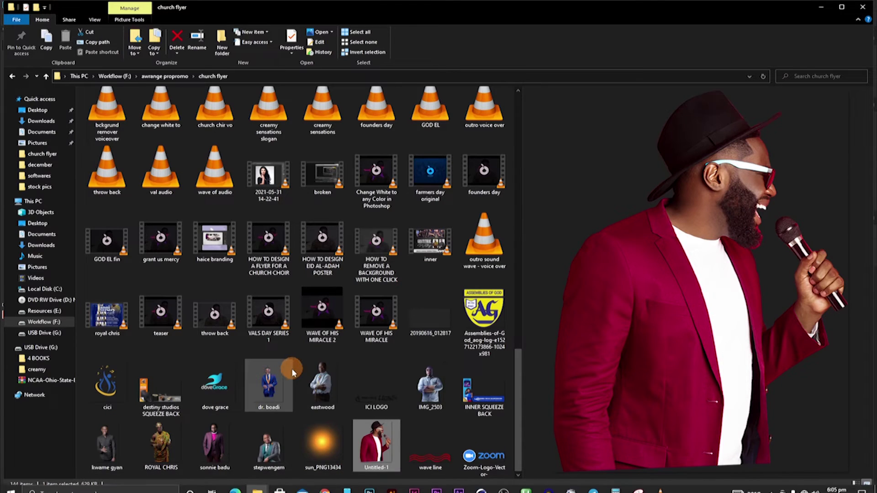
pyautogui.moveTo(299, 374)
pyautogui.mouseDown()
pyautogui.moveTo(315, 402)
pyautogui.moveTo(412, 470)
pyautogui.moveTo(370, 484)
pyautogui.moveTo(327, 396)
pyautogui.moveTo(294, 363)
pyautogui.mouseUp()
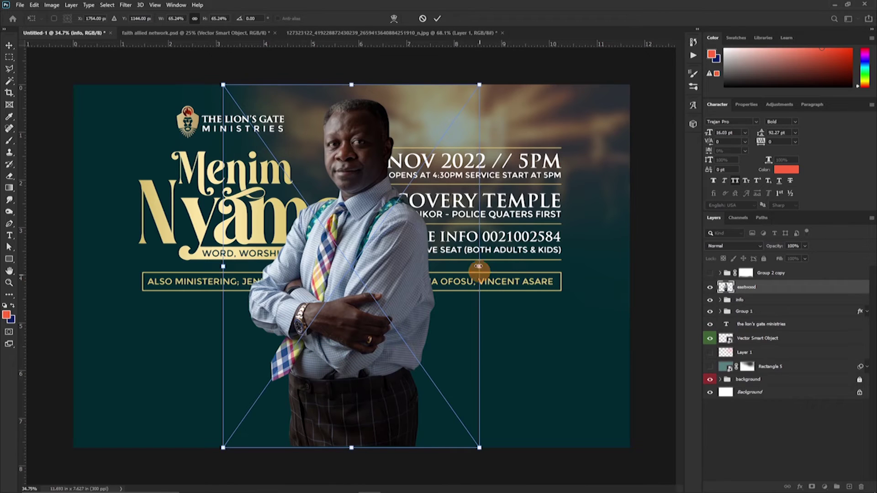
# Raise the placed eastwood photo slightly, commit it, and hide the flyer's text.
pyautogui.moveTo(325, 279); pyautogui.dragTo(321, 268)
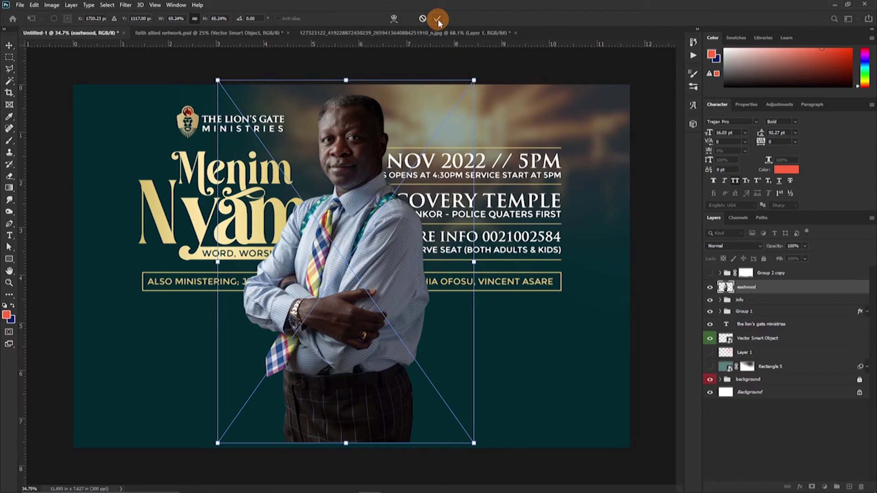
pyautogui.press('Return')
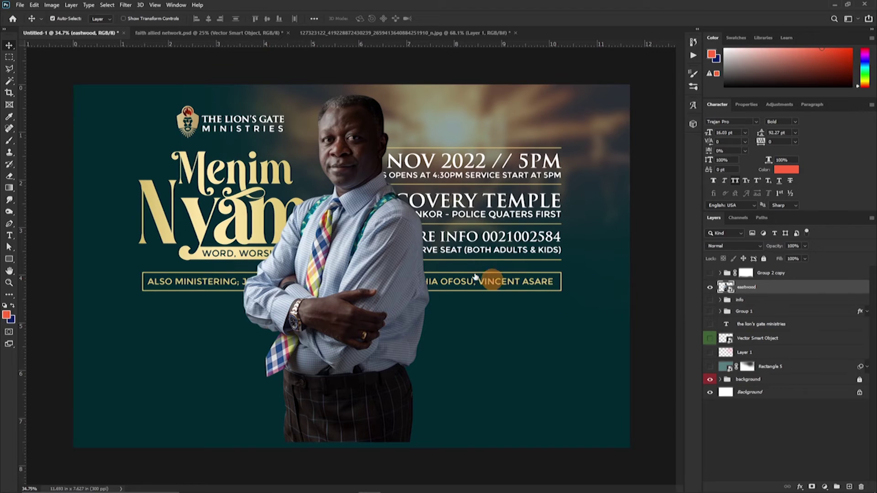
pyautogui.click(421, 259)
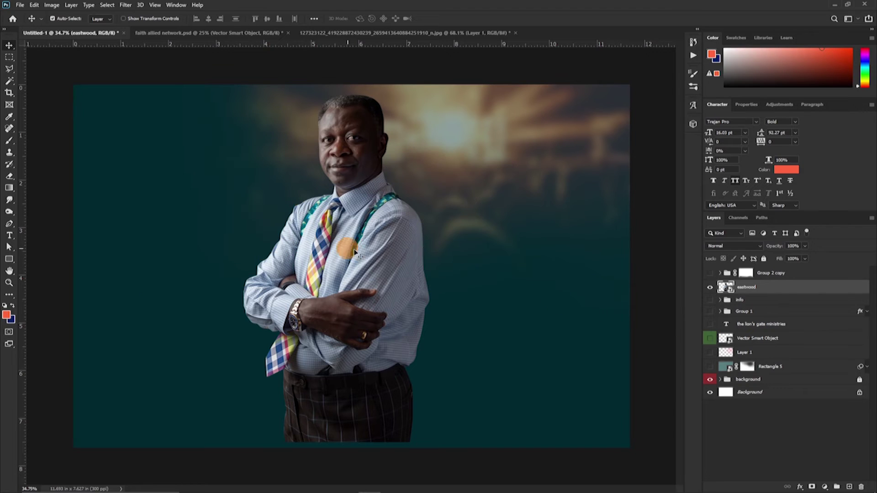
# Set the eastwood photo to Luminosity and mask its lower body out with a soft brush.
pyautogui.moveTo(354, 251); pyautogui.dragTo(338, 250)
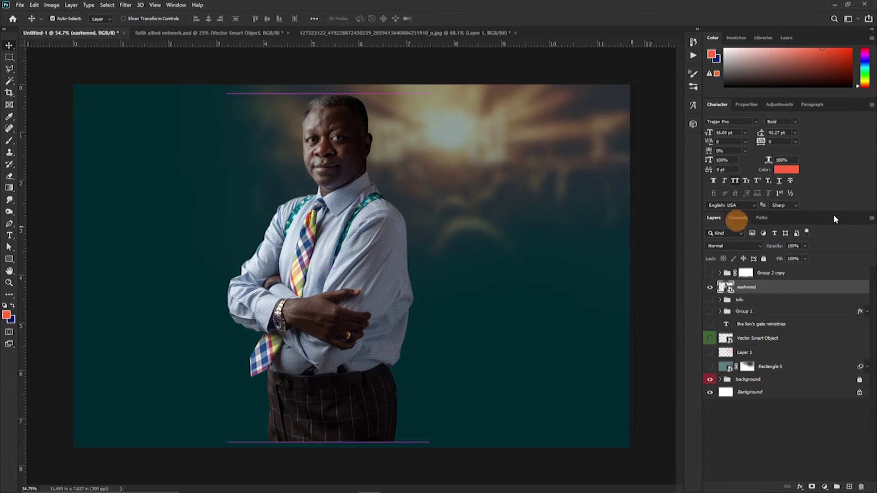
pyautogui.click(723, 247)
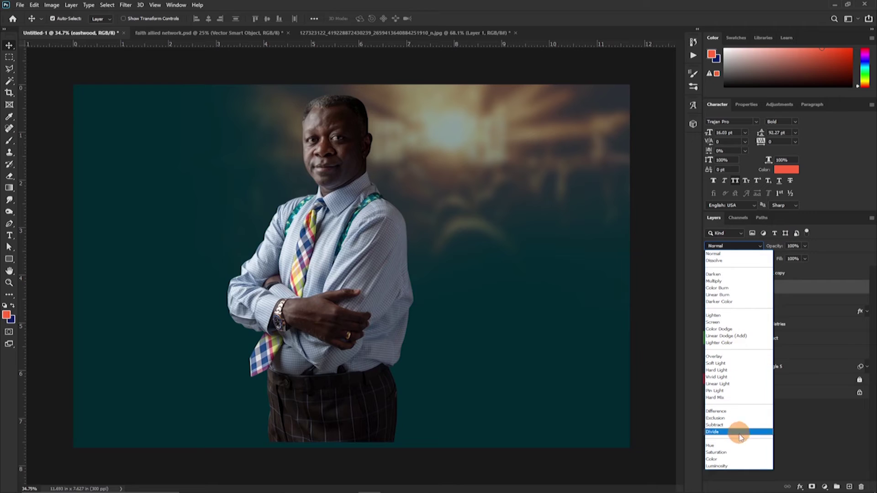
pyautogui.click(730, 466)
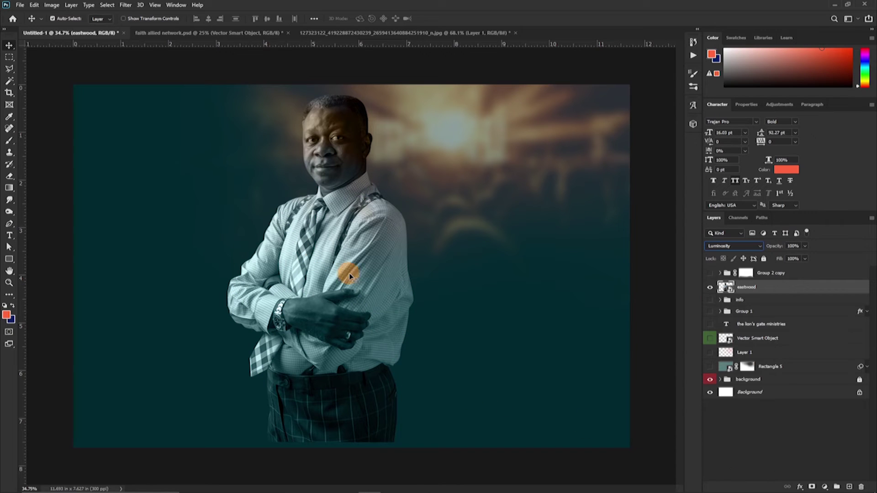
pyautogui.click(811, 485)
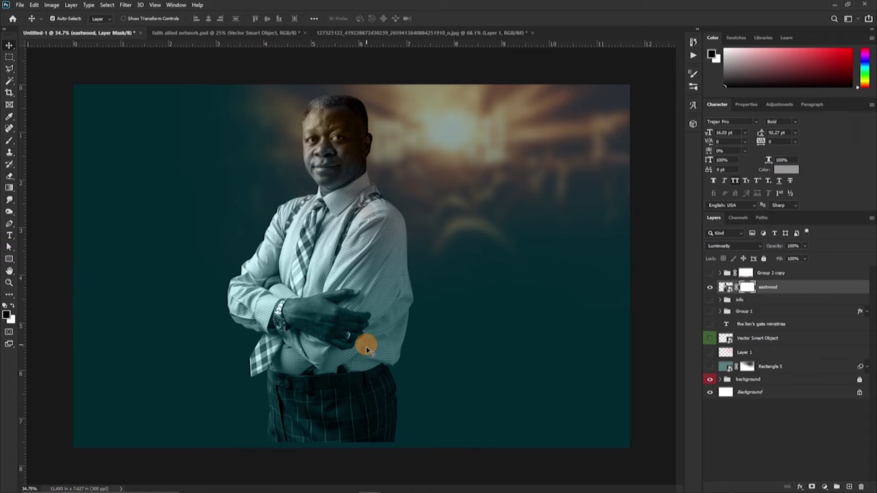
pyautogui.press('b')
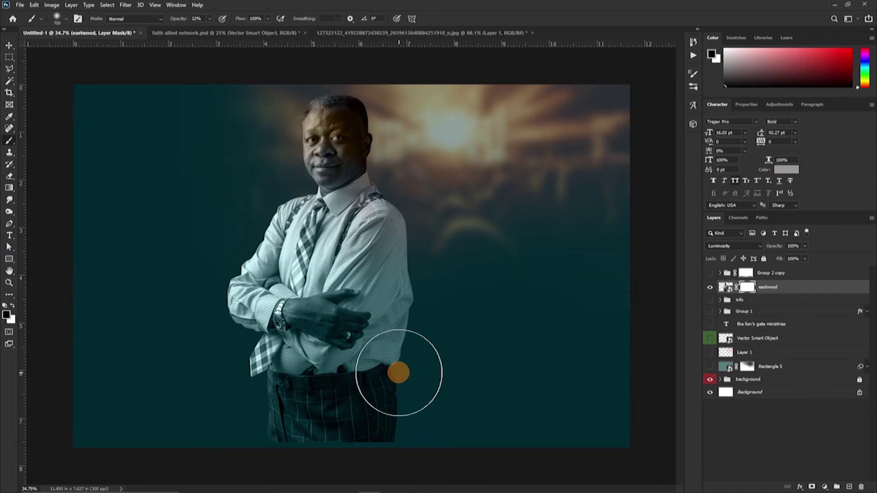
pyautogui.moveTo(398, 371)
pyautogui.mouseDown()
pyautogui.moveTo(274, 443)
pyautogui.moveTo(350, 408)
pyautogui.mouseUp()
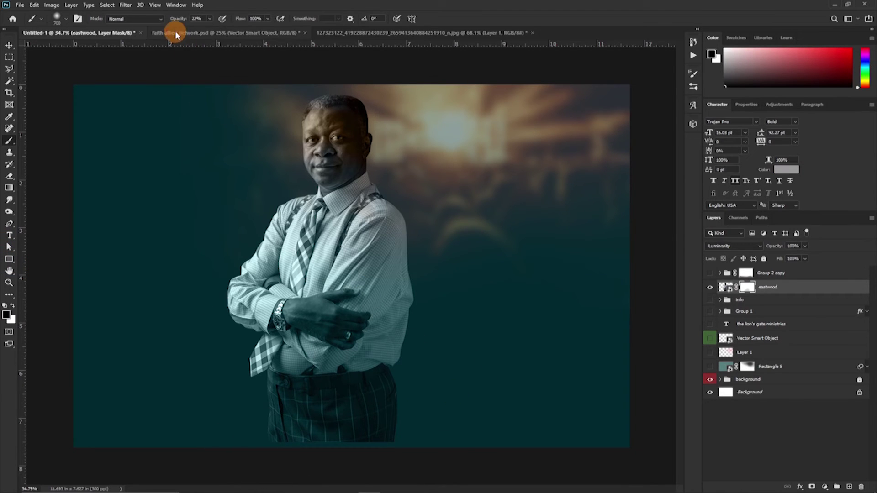
pyautogui.moveTo(185, 21); pyautogui.dragTo(189, 21)
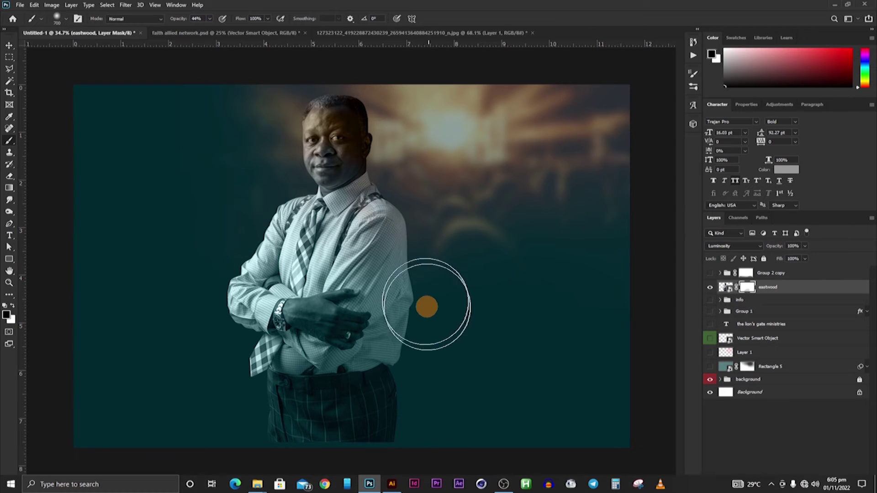
pyautogui.moveTo(407, 411)
pyautogui.mouseDown()
pyautogui.moveTo(404, 423)
pyautogui.moveTo(289, 441)
pyautogui.moveTo(315, 452)
pyautogui.moveTo(392, 419)
pyautogui.moveTo(375, 411)
pyautogui.mouseUp()
pyautogui.moveTo(469, 417)
pyautogui.mouseDown()
pyautogui.moveTo(363, 344)
pyautogui.moveTo(288, 448)
pyautogui.moveTo(177, 451)
pyautogui.moveTo(183, 413)
pyautogui.moveTo(147, 355)
pyautogui.moveTo(70, 329)
pyautogui.moveTo(443, 344)
pyautogui.moveTo(399, 294)
pyautogui.moveTo(364, 321)
pyautogui.moveTo(9, 343)
pyautogui.moveTo(30, 361)
pyautogui.moveTo(465, 327)
pyautogui.moveTo(125, 333)
pyautogui.moveTo(385, 370)
pyautogui.moveTo(352, 333)
pyautogui.moveTo(329, 346)
pyautogui.mouseUp()
# Shrink the portrait into the lower-left corner and show the title, info and logo layers again.
pyautogui.press('v')
pyautogui.hotkey('ctrl', 't')
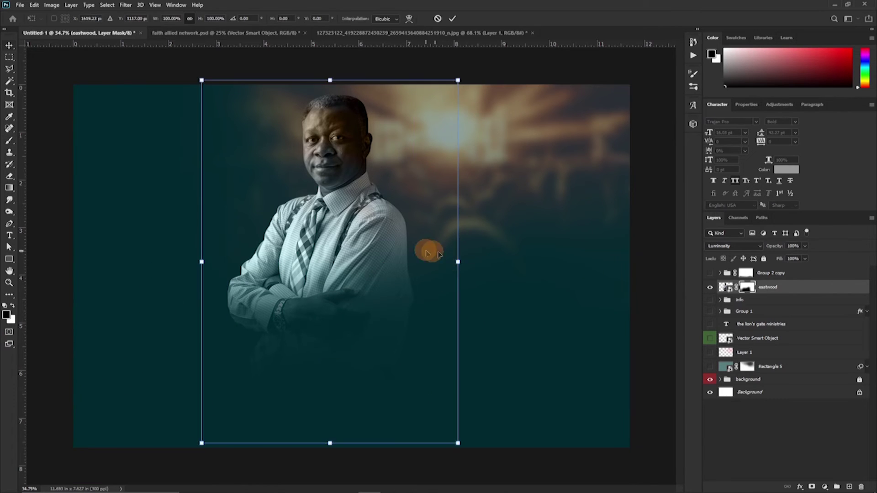
pyautogui.moveTo(427, 248); pyautogui.dragTo(230, 370)
pyautogui.click(293, 335)
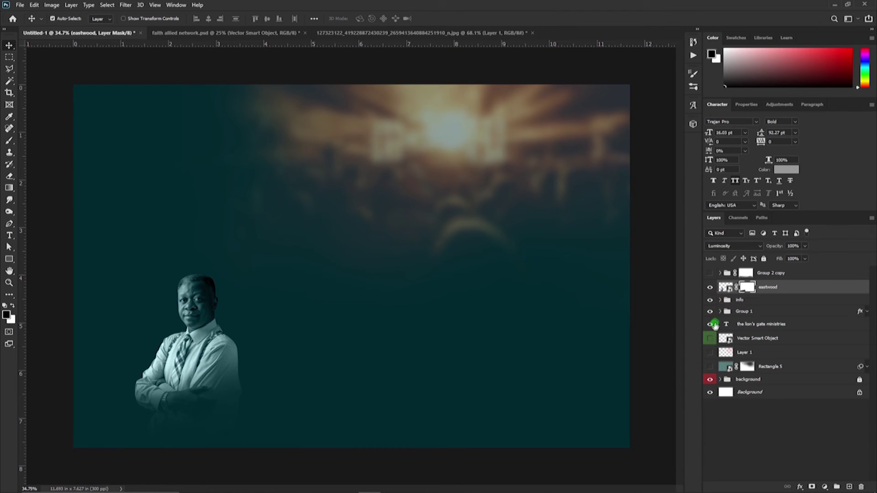
pyautogui.moveTo(710, 300); pyautogui.dragTo(710, 352)
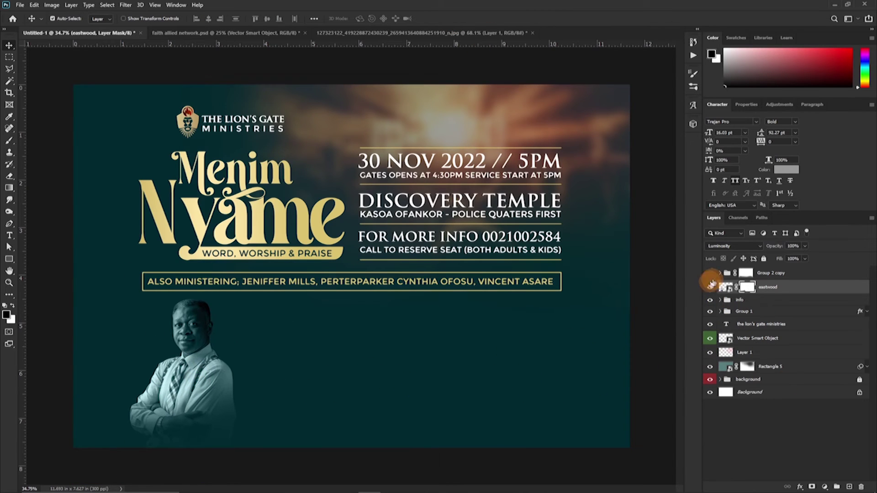
# Hide the eastwood portrait, show Group 2 copy's five portraits, and shift them slightly left.
pyautogui.click(710, 287)
pyautogui.click(710, 273)
pyautogui.click(749, 273)
pyautogui.moveTo(412, 351); pyautogui.dragTo(402, 352)
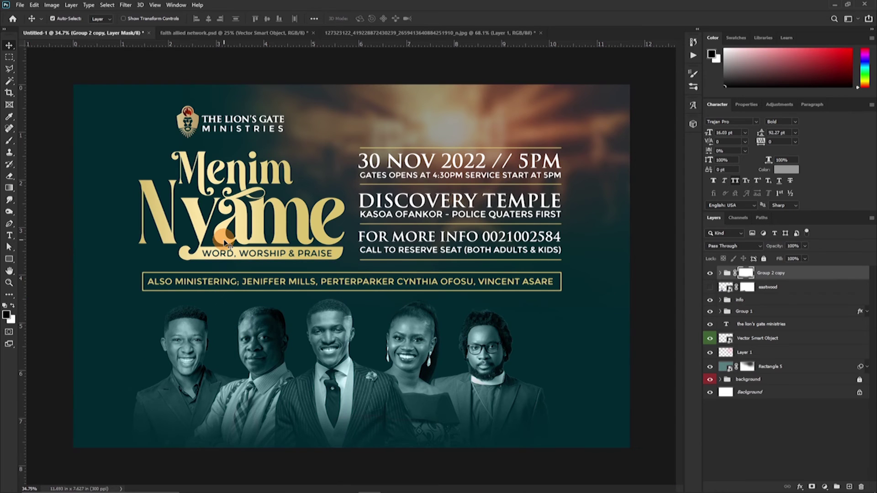
pyautogui.hotkey('ctrl', '+')
pyautogui.hotkey('ctrl', '+')
pyautogui.scroll(-5, 334, 322)
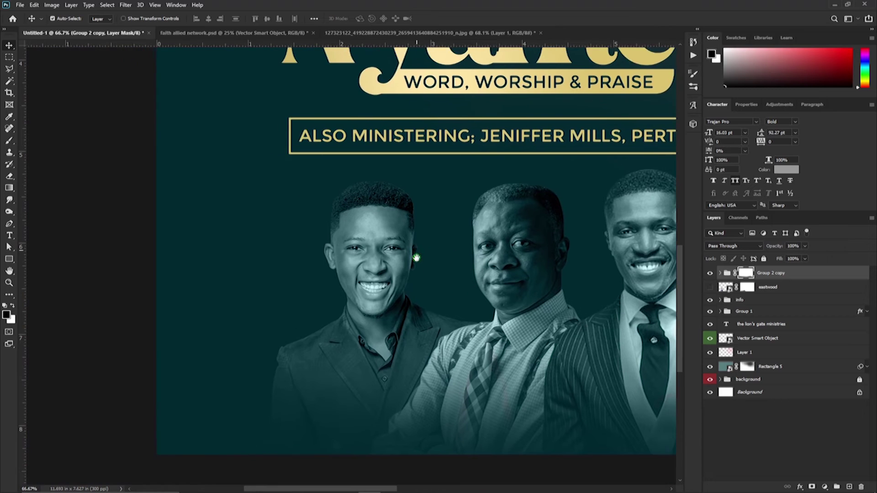
pyautogui.scroll(-3, 416, 259)
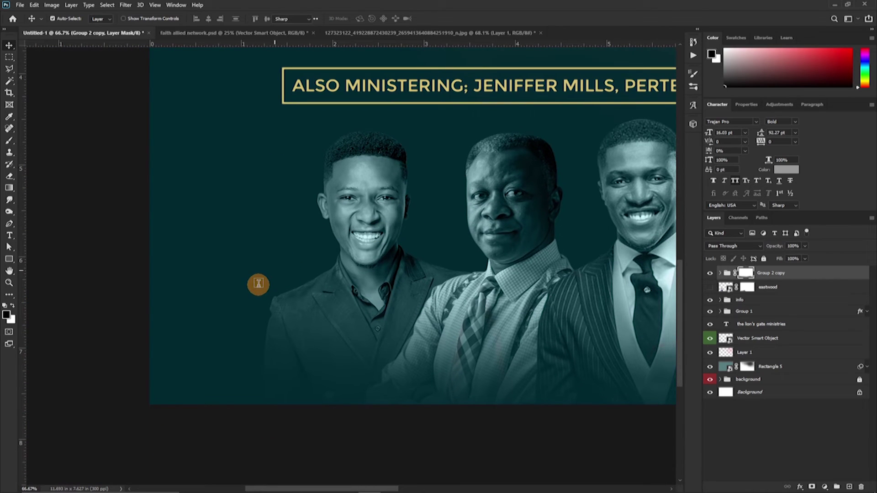
pyautogui.press('t')
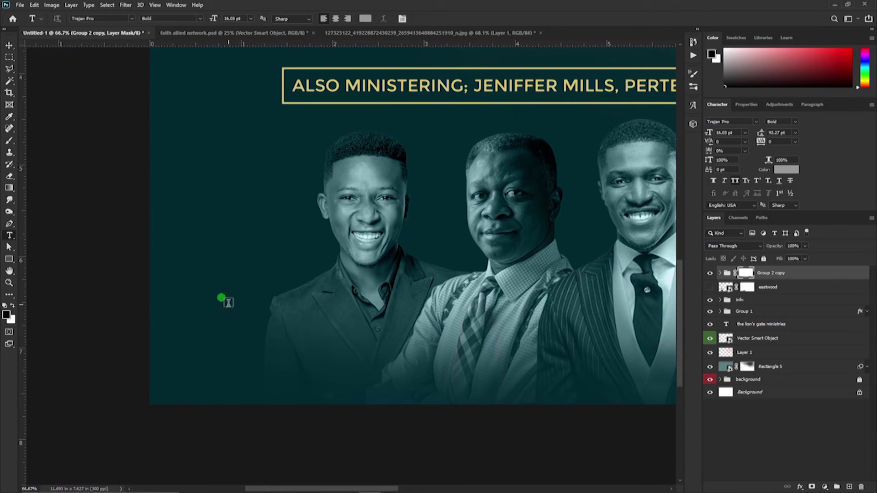
# Create a white 'PS. SAMPLE' label at 7.03 pt.
pyautogui.click(230, 303)
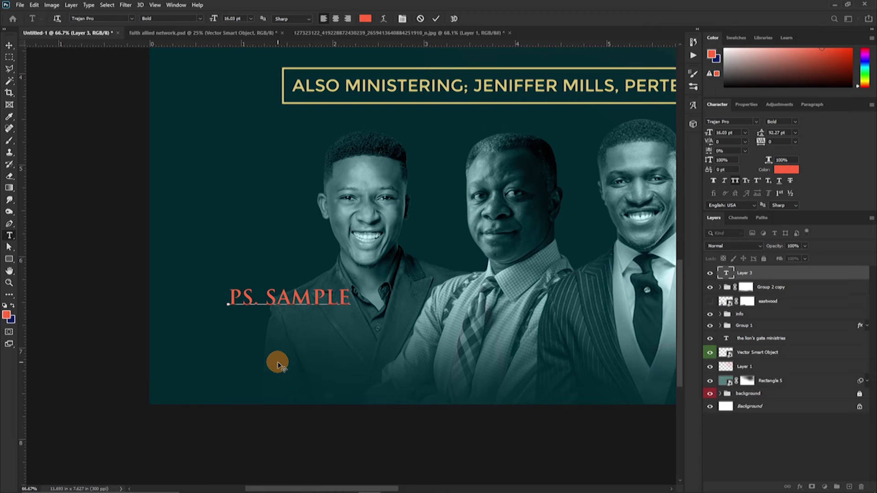
pyautogui.click(436, 21)
pyautogui.click(787, 169)
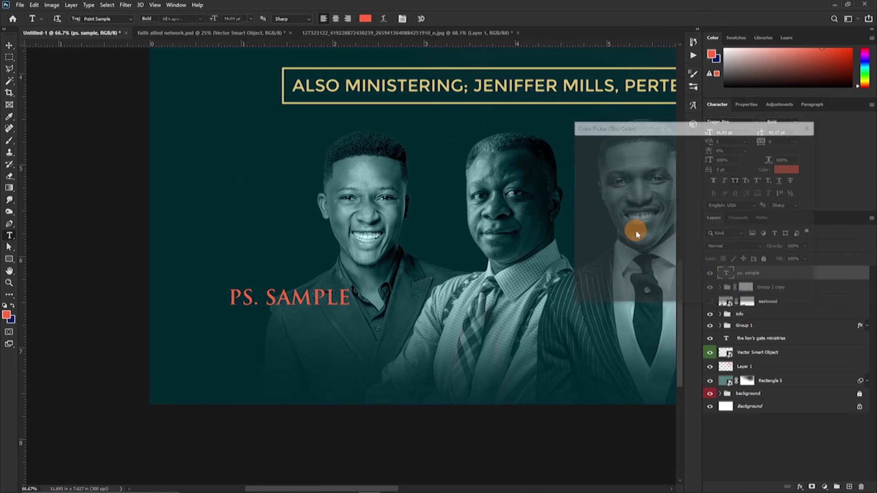
pyautogui.click(583, 147)
pyautogui.click(783, 143)
pyautogui.click(708, 134)
pyautogui.moveTo(708, 134); pyautogui.dragTo(672, 136)
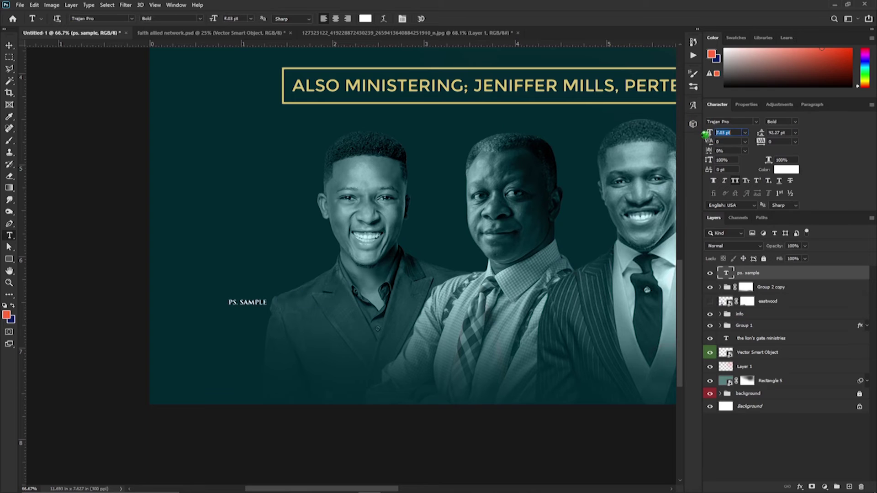
# Place the label under the first speaker and copies under the second and third speakers.
pyautogui.click(9, 45)
pyautogui.click(245, 295)
pyautogui.moveTo(249, 305); pyautogui.dragTo(290, 359)
pyautogui.moveTo(477, 367); pyautogui.dragTo(324, 357)
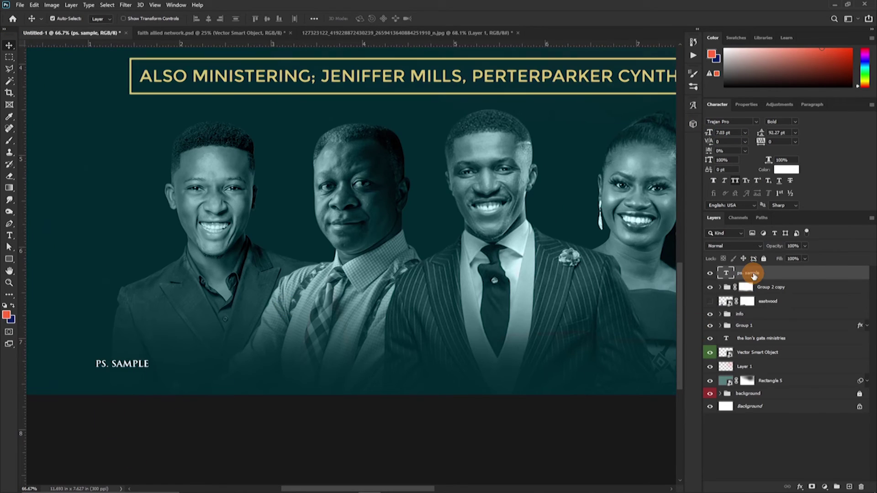
pyautogui.moveTo(427, 303); pyautogui.dragTo(402, 294)
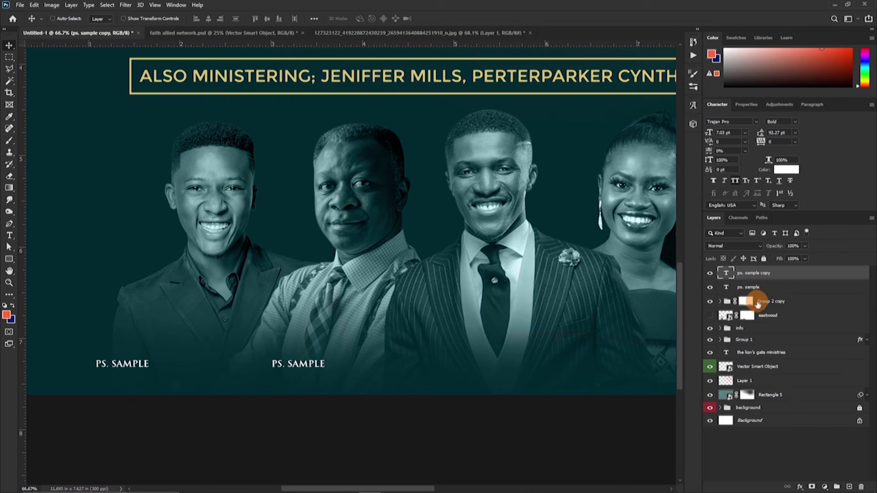
pyautogui.moveTo(304, 361); pyautogui.dragTo(502, 338)
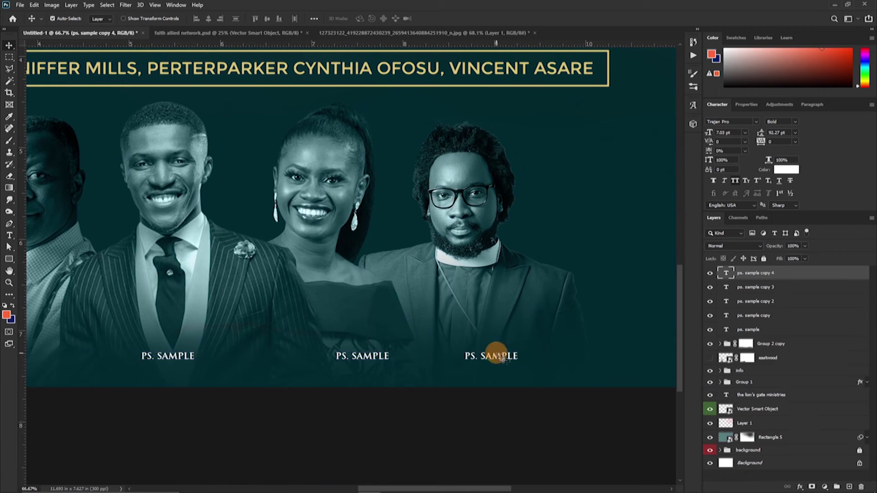
pyautogui.moveTo(546, 355); pyautogui.dragTo(533, 344)
pyautogui.hotkey('ctrl', '-')
pyautogui.hotkey('ctrl', '-')
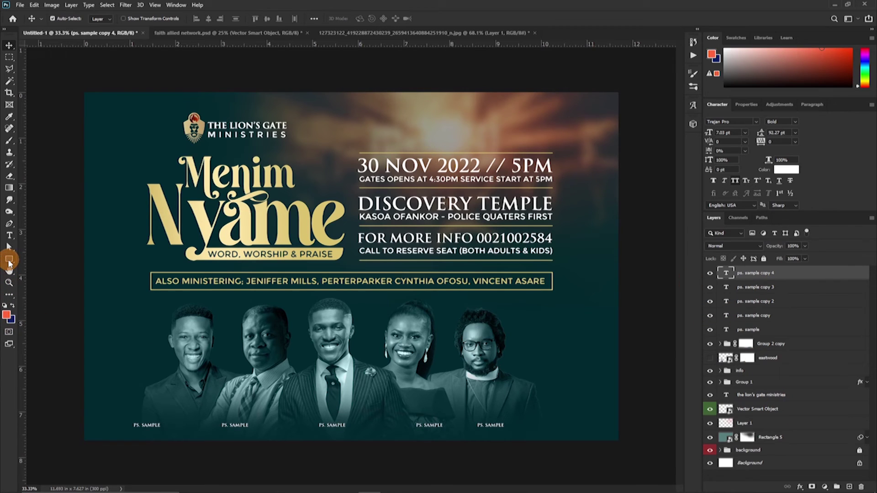
# Draw a full-canvas rectangle filled ff663d and lower its opacity to about 4%.
pyautogui.press('u')
pyautogui.moveTo(81, 88); pyautogui.dragTo(638, 431)
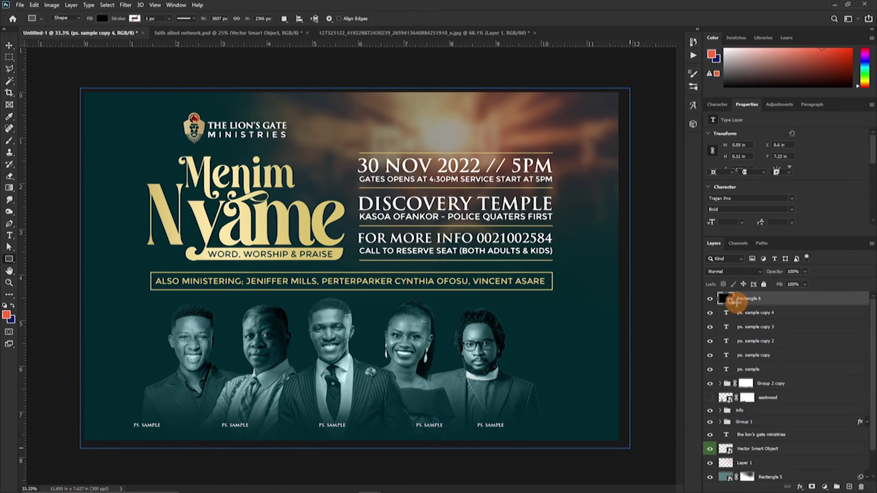
pyautogui.click(731, 303)
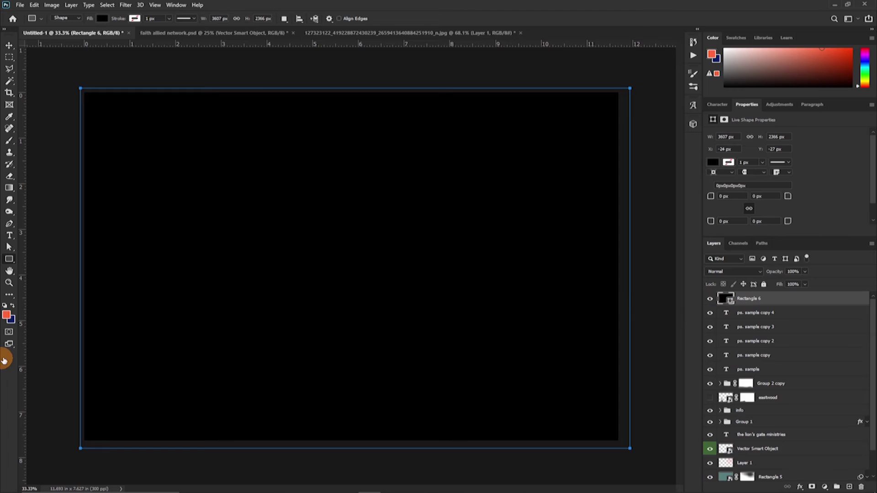
pyautogui.click(7, 316)
pyautogui.click(7, 316)
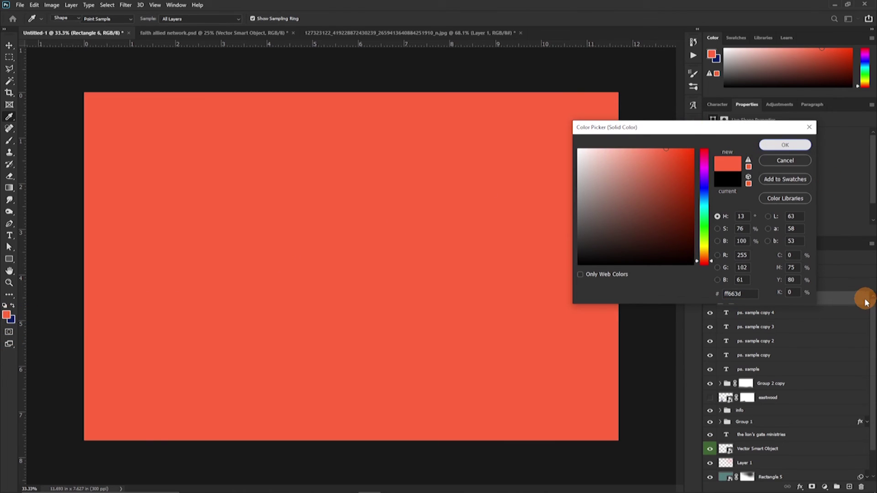
pyautogui.press('Return')
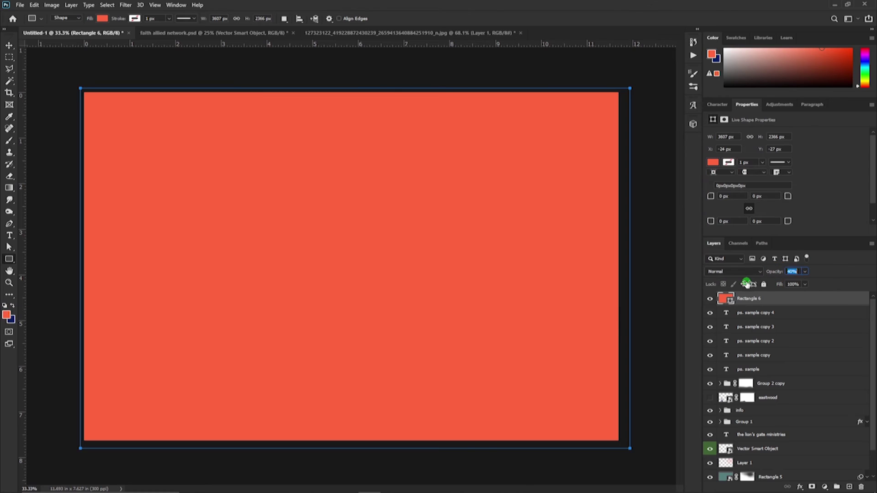
pyautogui.moveTo(747, 283); pyautogui.dragTo(730, 289)
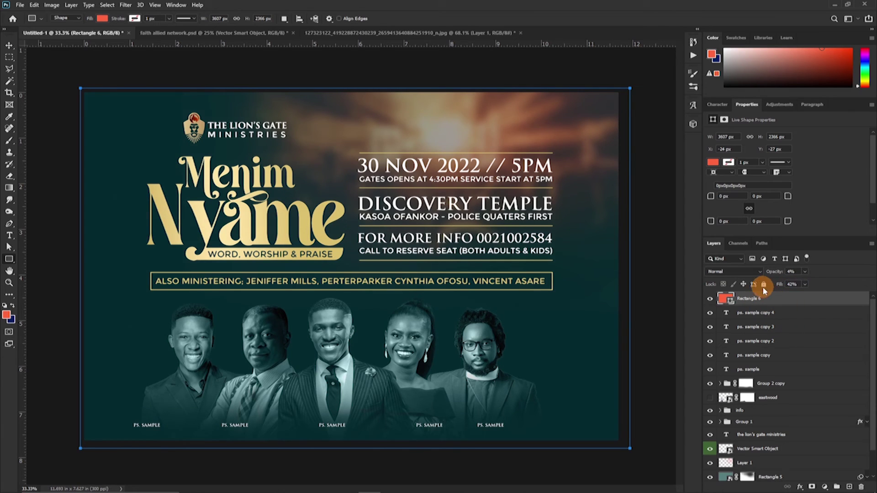
# Add a Brightness/Contrast 1 adjustment layer above all layers, with Brightness 17 and Contrast 5.
pyautogui.click(824, 488)
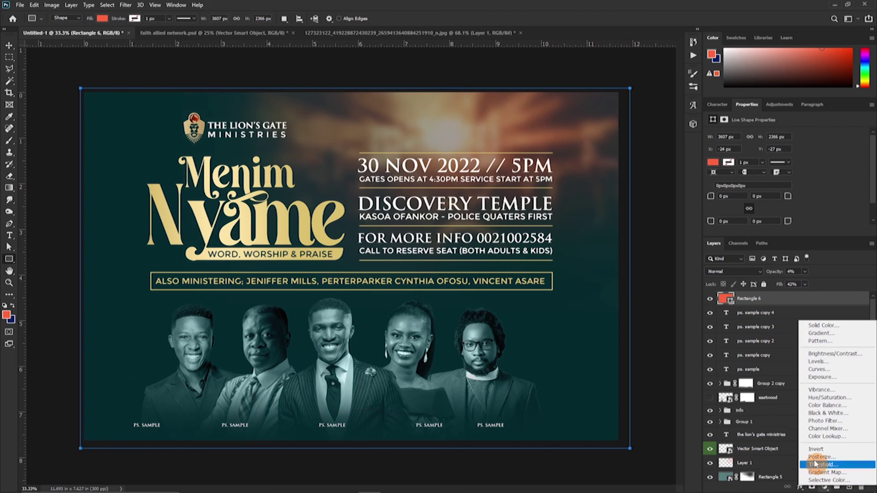
pyautogui.click(827, 355)
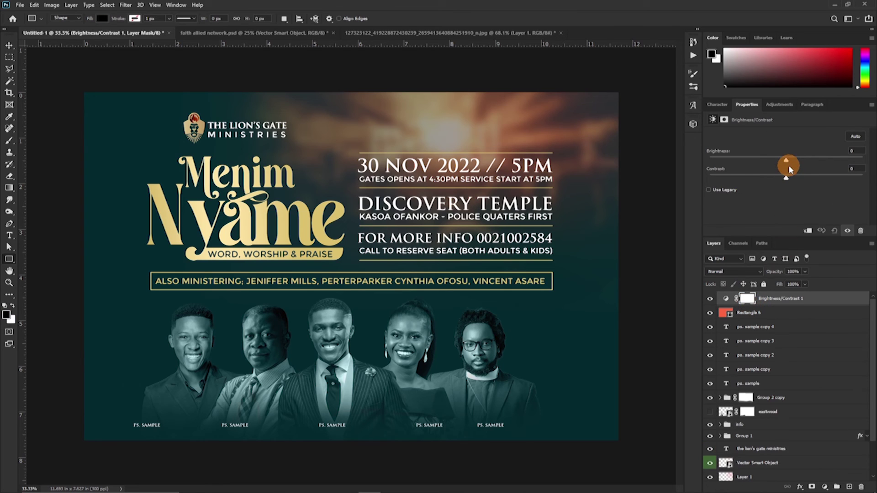
pyautogui.moveTo(790, 166); pyautogui.dragTo(791, 163)
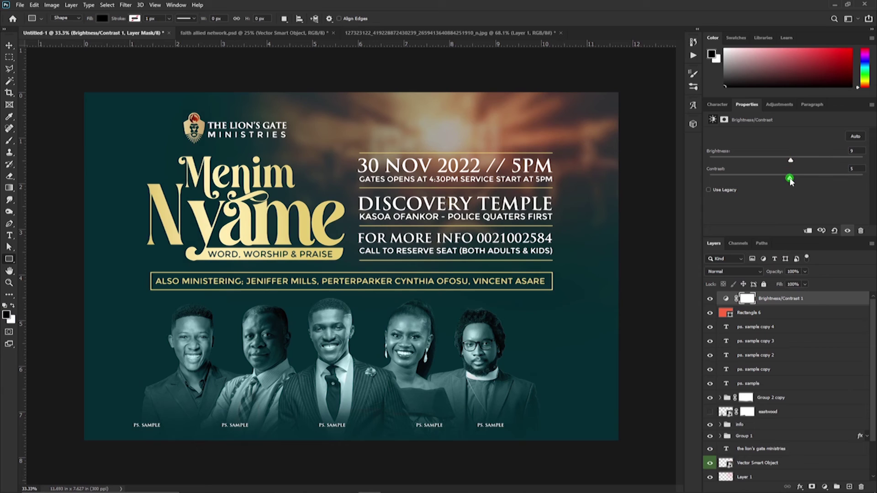
pyautogui.click(791, 161)
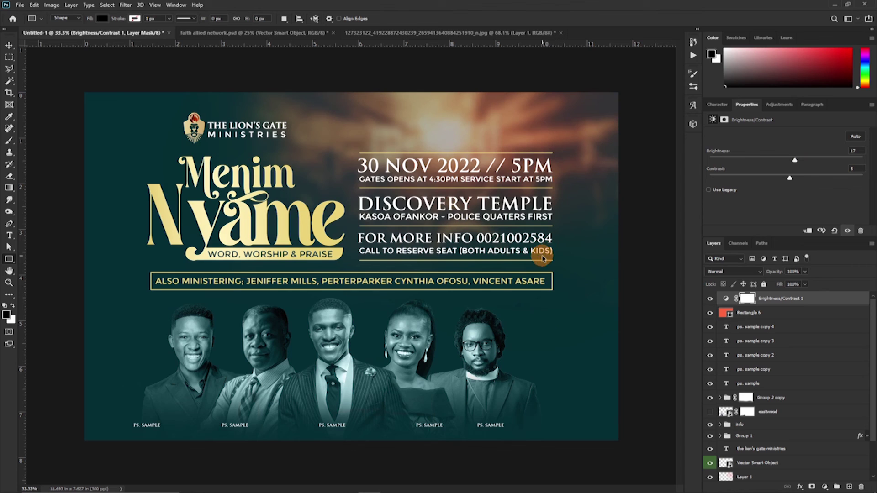
pyautogui.scroll(2, 542, 258)
pyautogui.scroll(3, 532, 251)
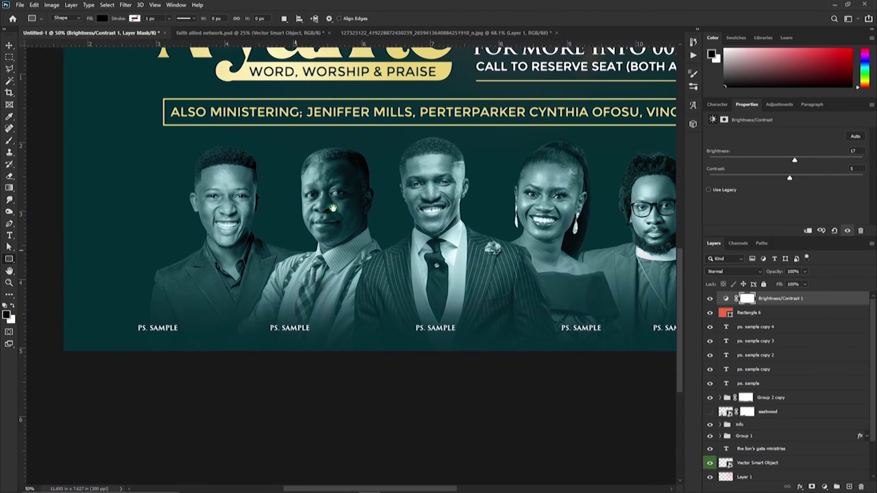
pyautogui.moveTo(333, 208); pyautogui.dragTo(304, 236)
pyautogui.moveTo(502, 68)
pyautogui.mouseDown()
pyautogui.moveTo(450, 312)
pyautogui.moveTo(195, 217)
pyautogui.moveTo(74, 130)
pyautogui.moveTo(344, 129)
pyautogui.moveTo(423, 238)
pyautogui.moveTo(378, 198)
pyautogui.moveTo(377, 259)
pyautogui.moveTo(441, 229)
pyautogui.moveTo(400, 212)
pyautogui.moveTo(382, 253)
pyautogui.moveTo(398, 267)
pyautogui.moveTo(353, 240)
pyautogui.moveTo(435, 251)
pyautogui.mouseUp()
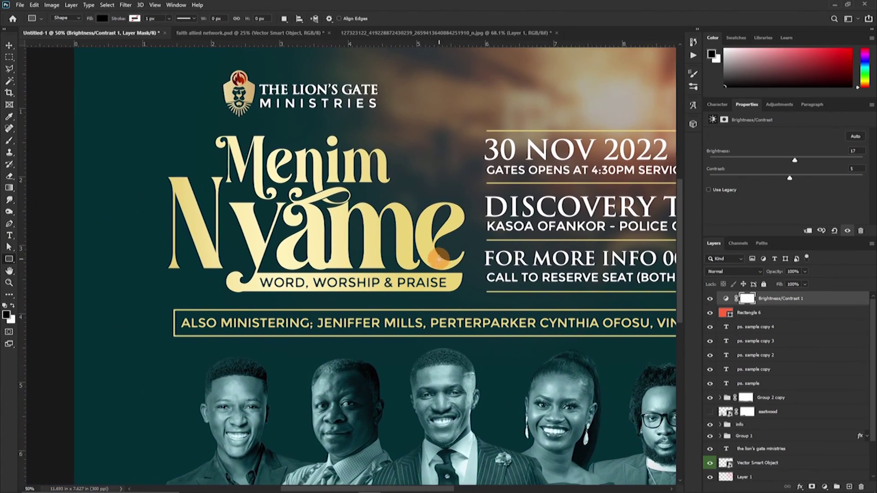